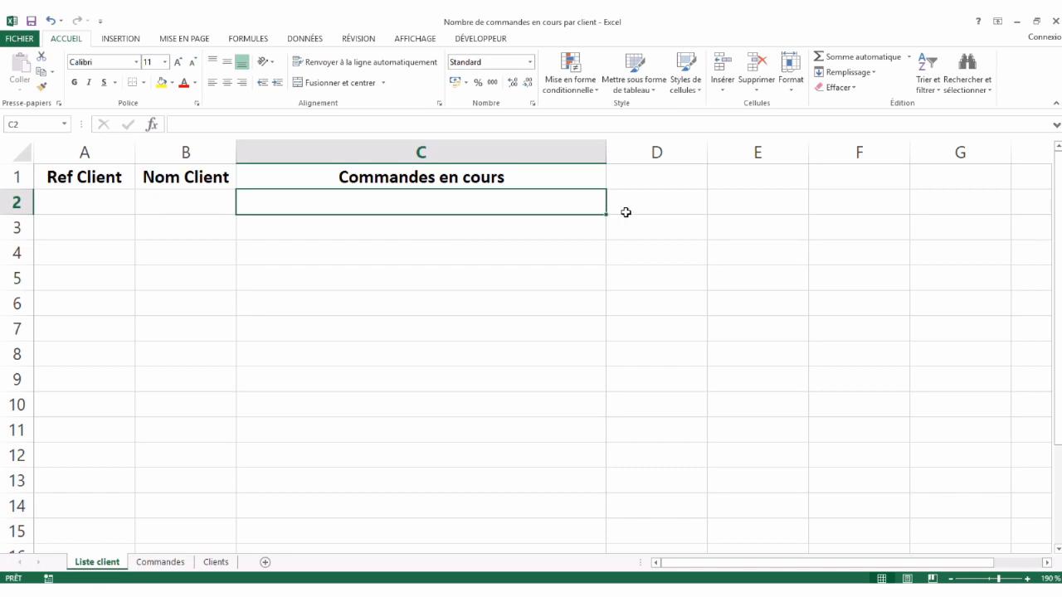
# Step: Examine the column headings of the Liste client sheet and the client references, order references and statuses on the Commandes sheet
pyautogui.click(632, 182)
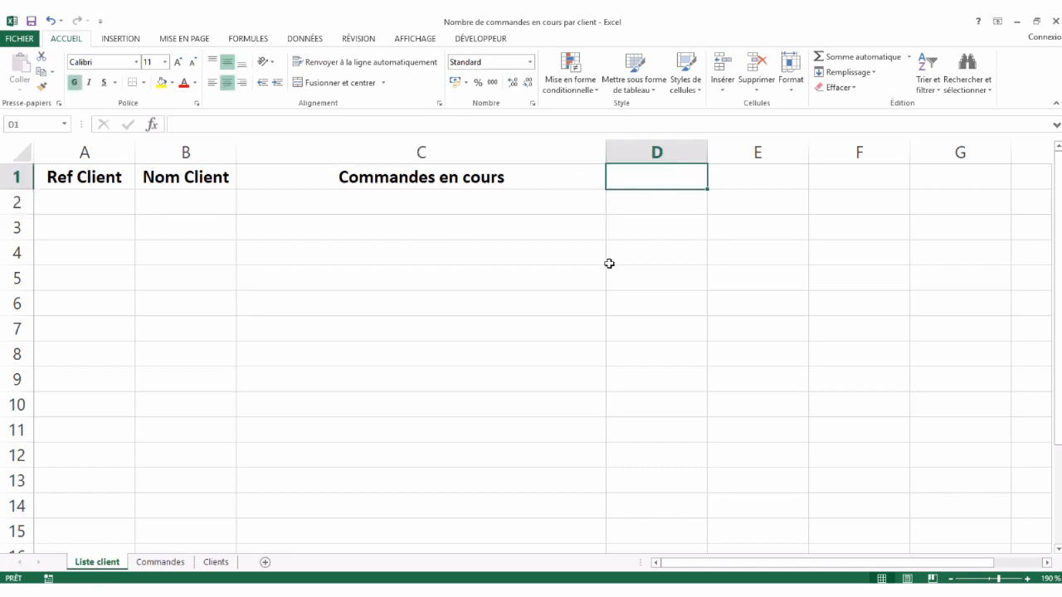
pyautogui.click(270, 200)
pyautogui.click(108, 200)
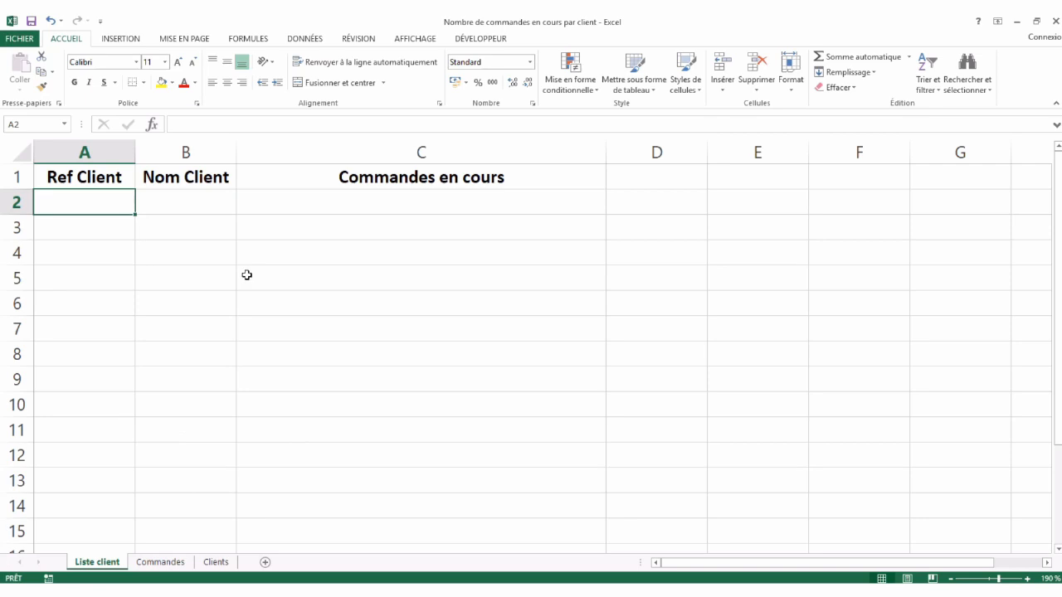
pyautogui.click(160, 562)
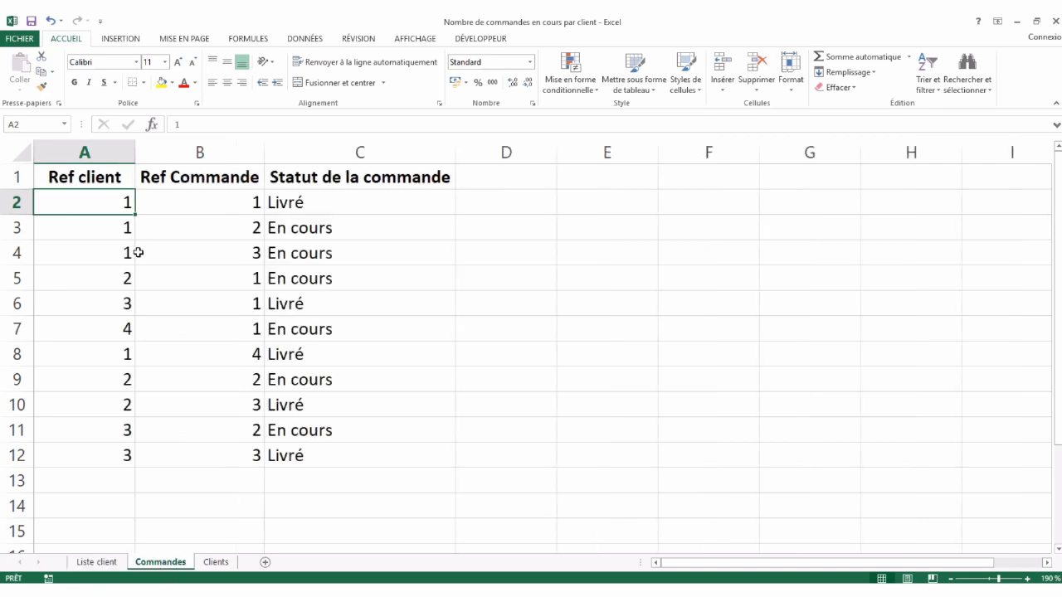
pyautogui.click(95, 247)
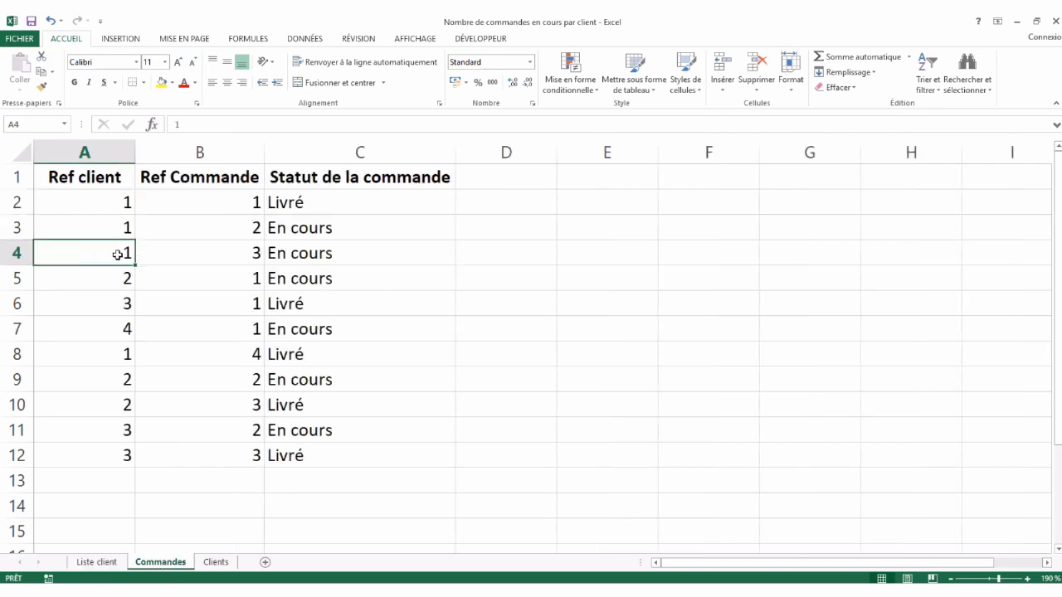
pyautogui.click(203, 218)
pyautogui.click(346, 208)
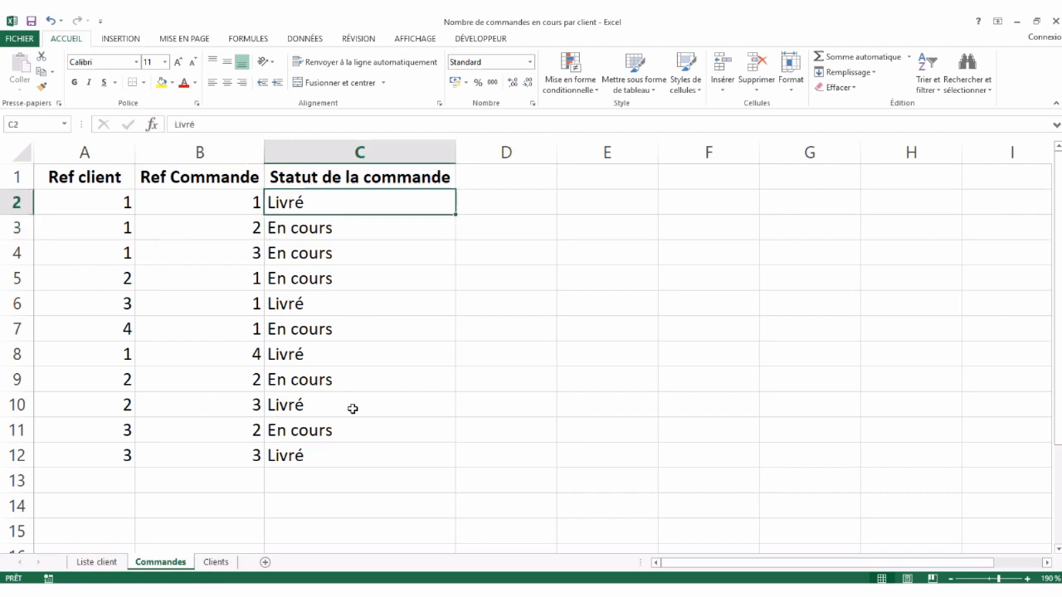
# Step: Enlarge the Clients sheet to 230% and compare its client references and names with the Commandes and Liste client sheets
pyautogui.click(216, 562)
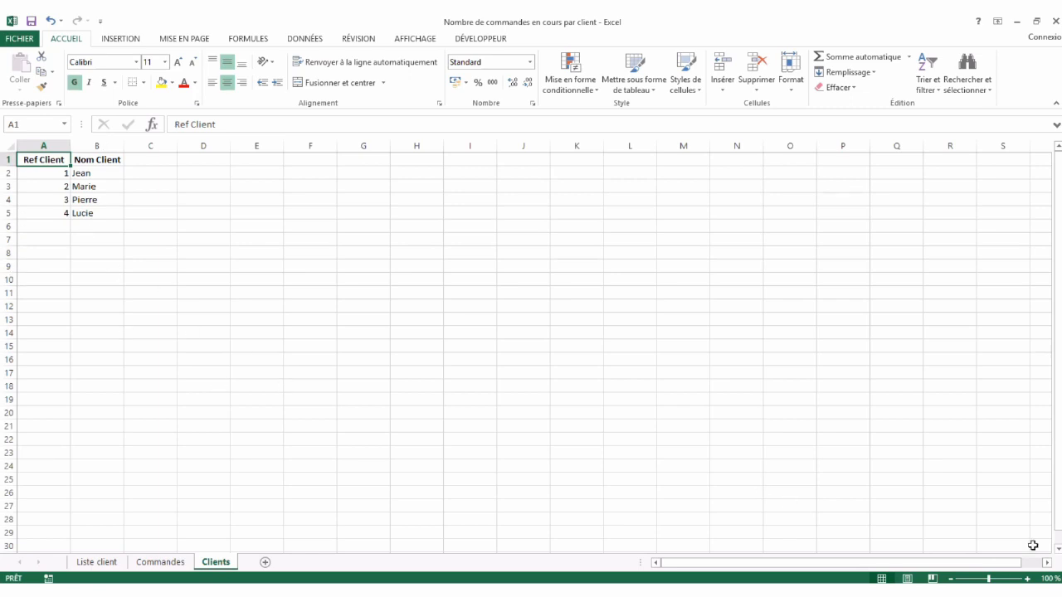
pyautogui.click(1027, 579)
pyautogui.click(1027, 579)
pyautogui.click(1027, 579)
pyautogui.click(1026, 579)
pyautogui.click(1027, 579)
pyautogui.click(1027, 579)
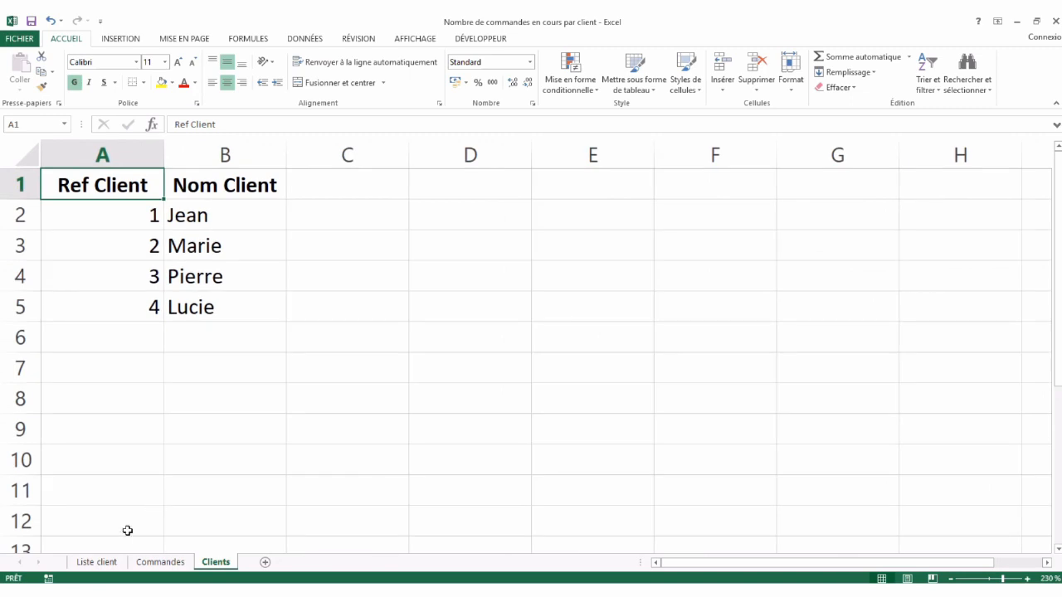
pyautogui.click(161, 564)
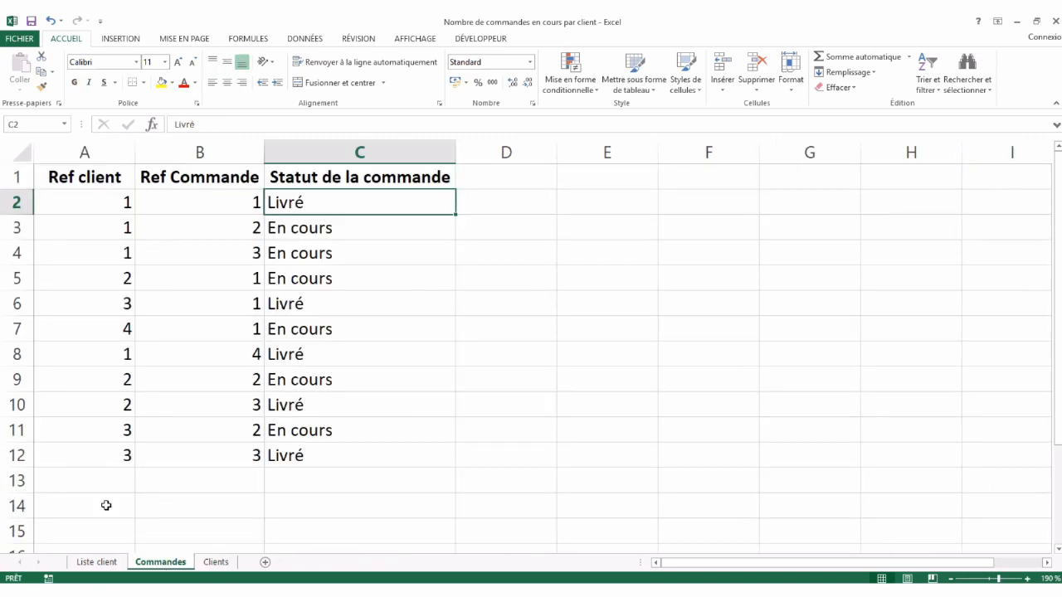
pyautogui.click(96, 563)
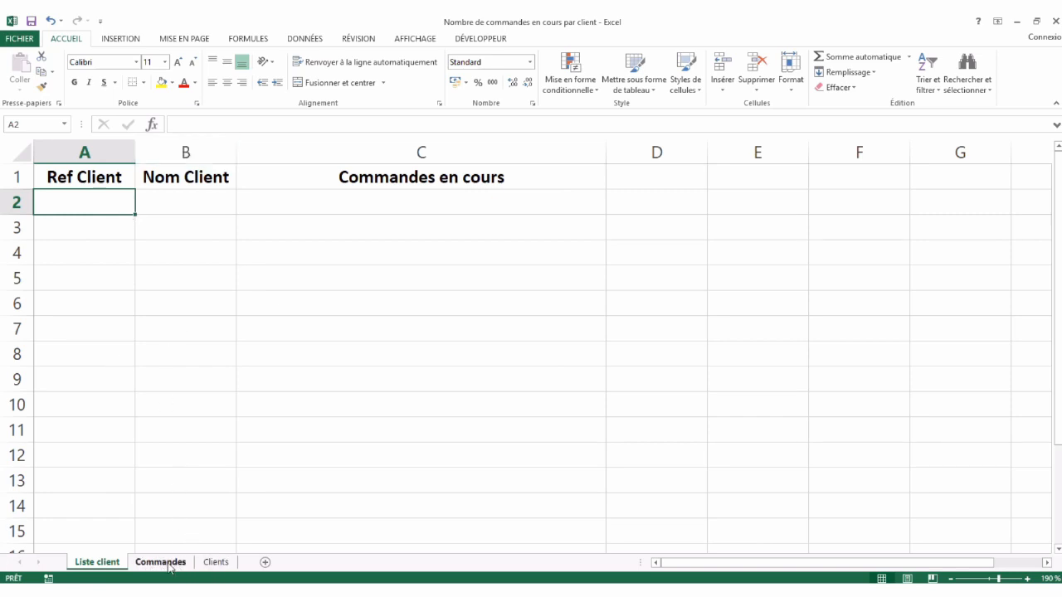
pyautogui.click(209, 564)
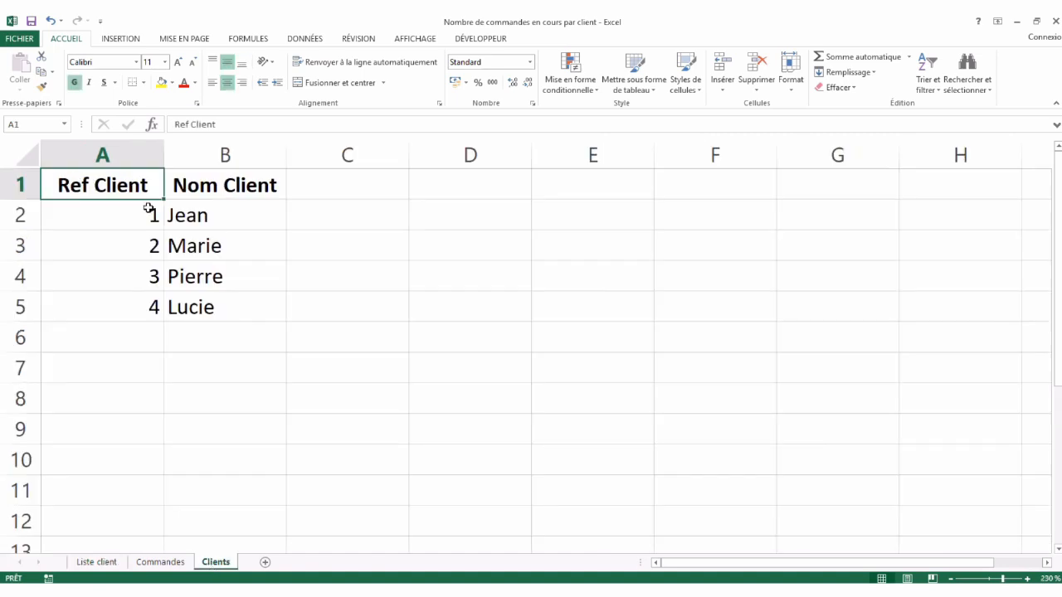
pyautogui.click(114, 248)
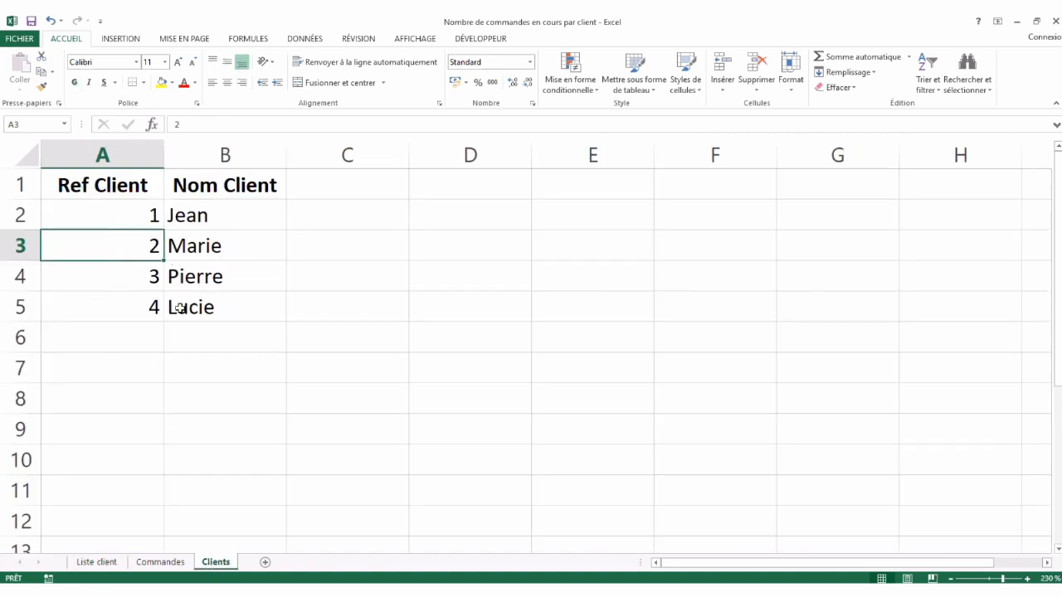
# Step: Copy the client references in A2:A12 of the Commandes sheet into the Liste client sheet, starting at A2
pyautogui.click(161, 563)
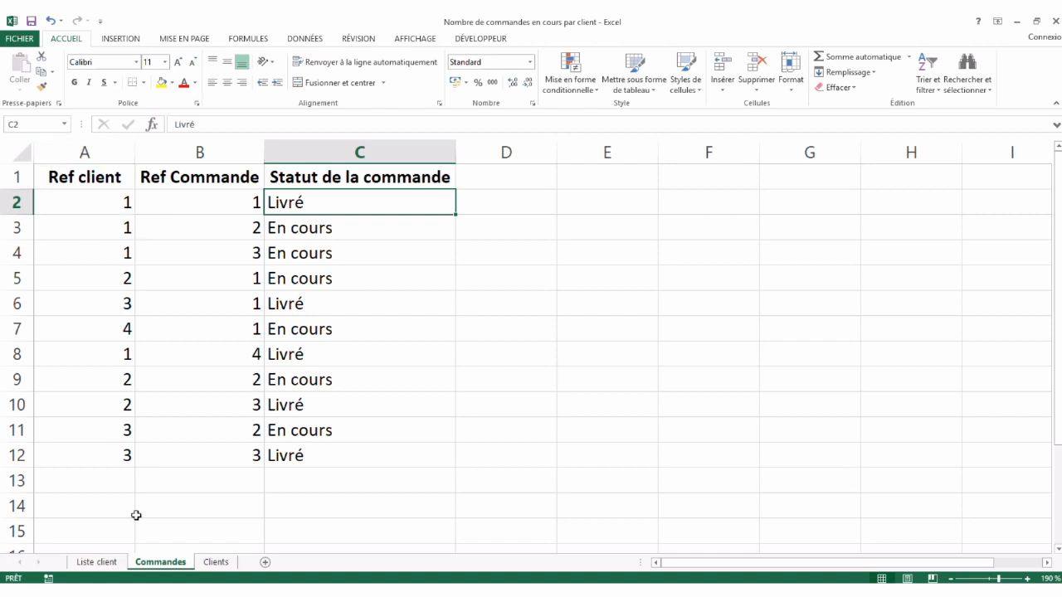
pyautogui.click(97, 204)
pyautogui.hotkey('ctrl', 'shift', 'Down')
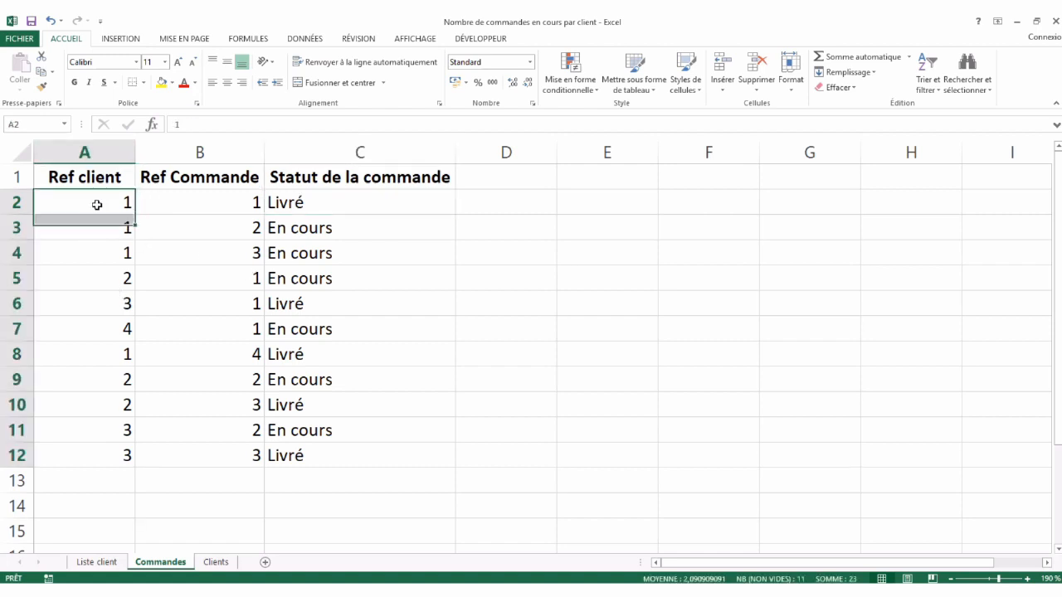
pyautogui.hotkey('ctrl', 'c')
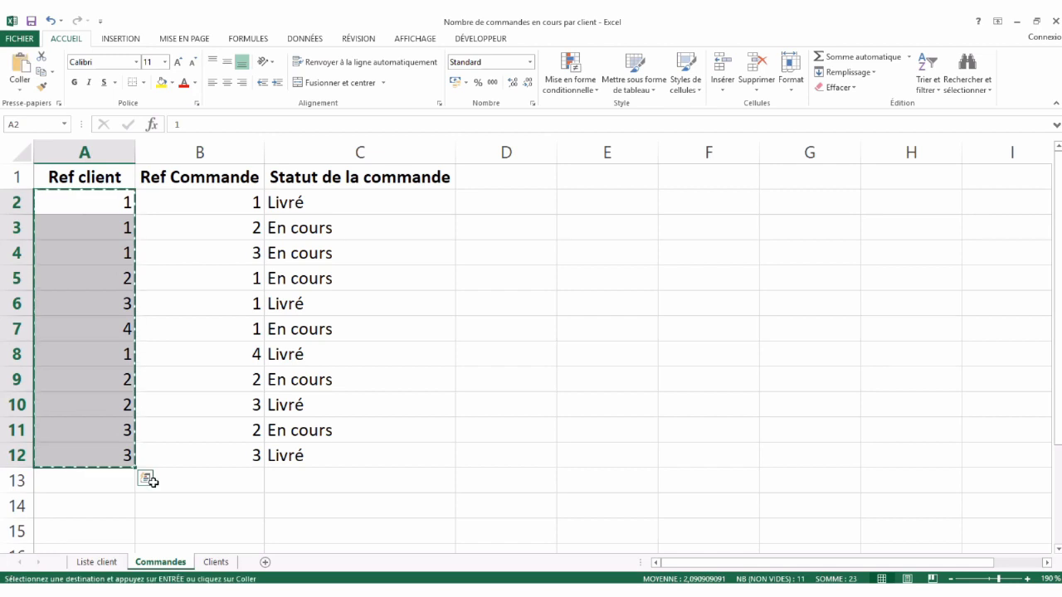
pyautogui.click(98, 563)
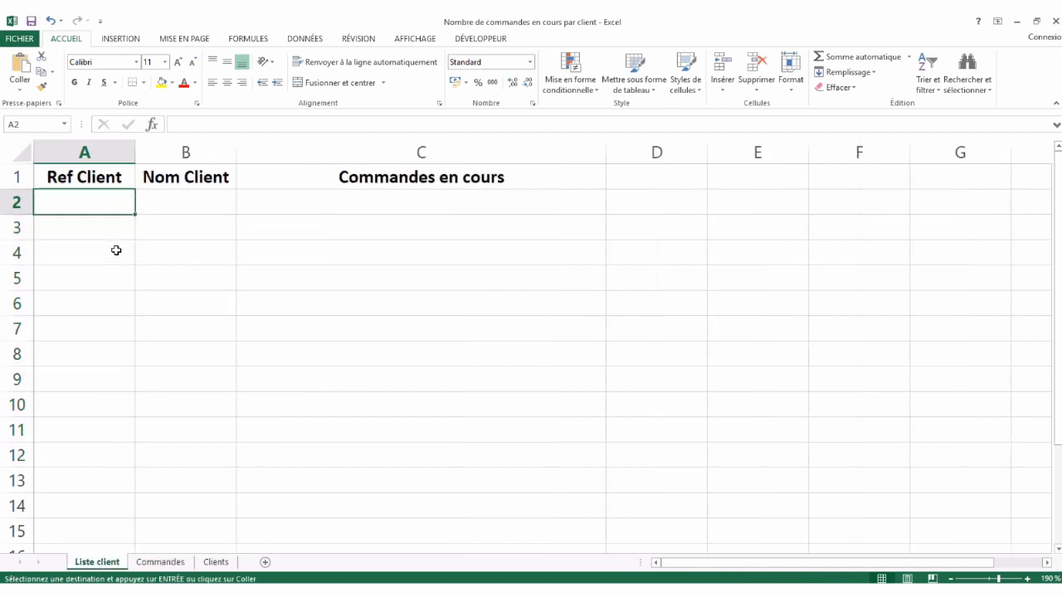
pyautogui.hotkey('ctrl', 'v')
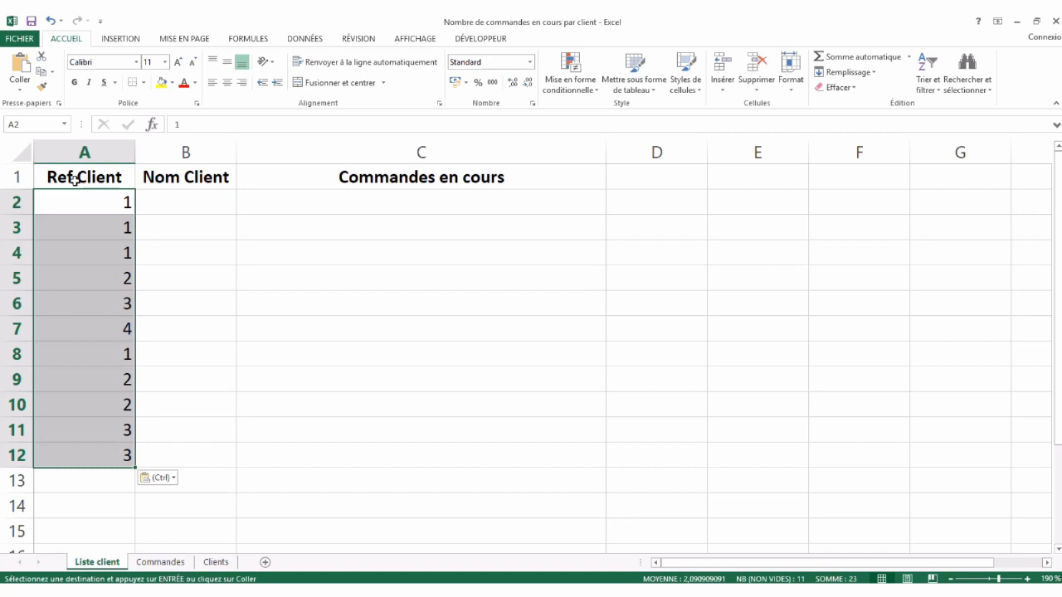
# Step: Remove duplicates from the Liste client table, extending the selection and comparing only the Ref Client column
pyautogui.click(101, 152)
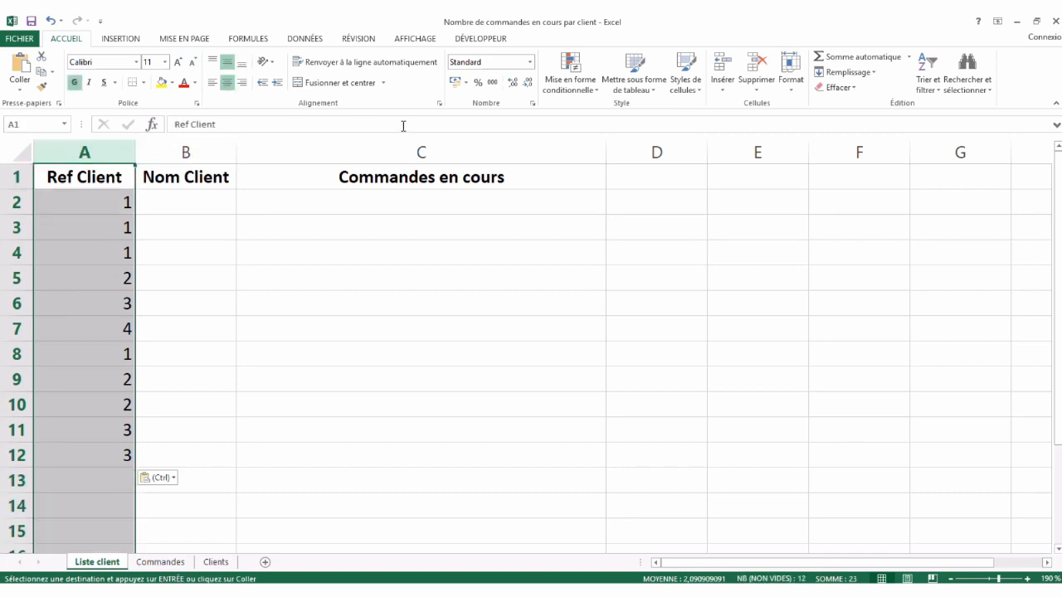
pyautogui.click(300, 41)
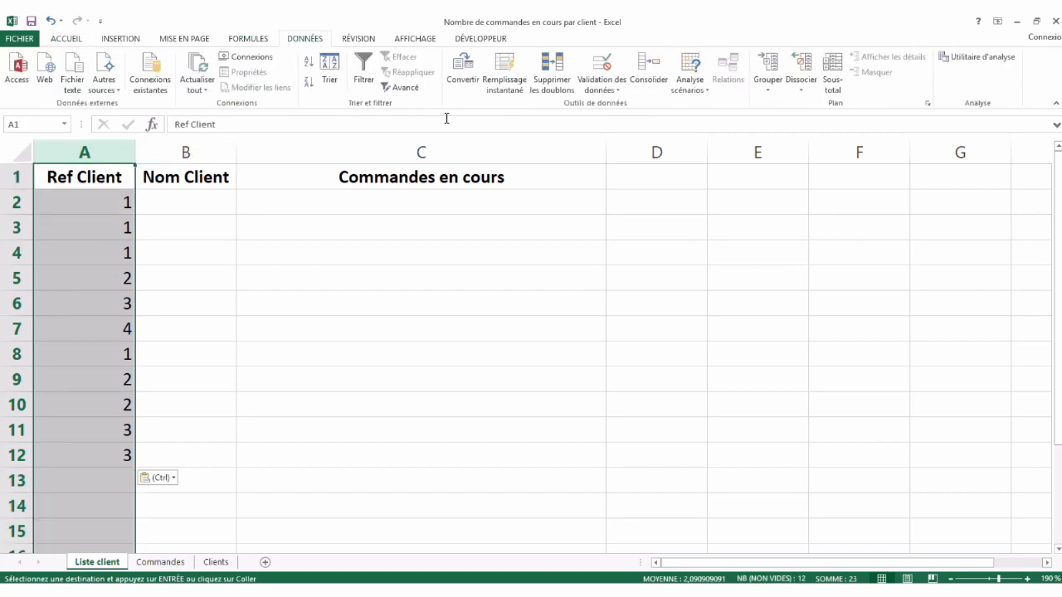
pyautogui.click(551, 75)
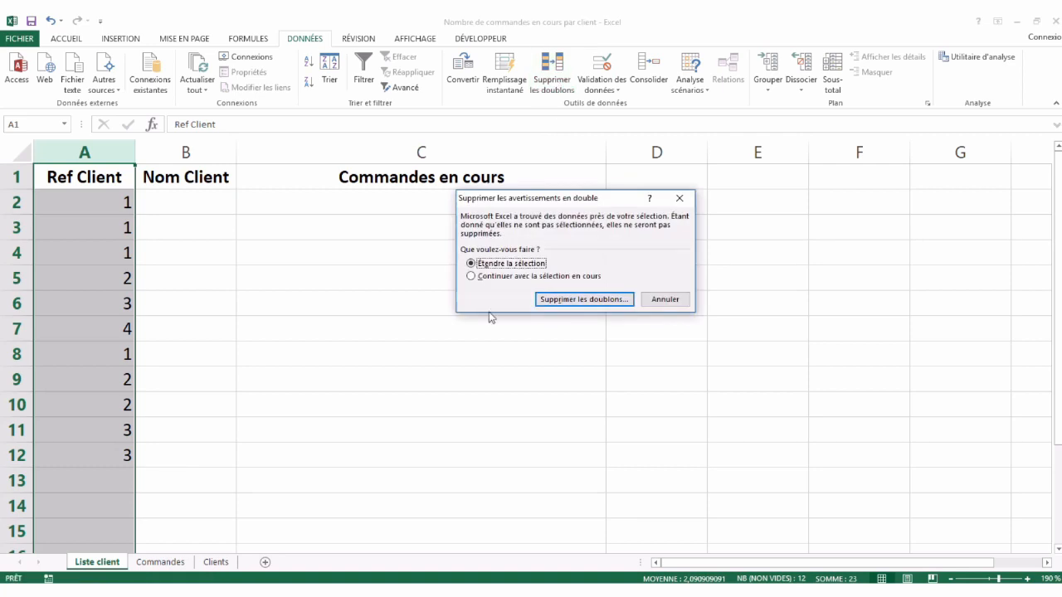
pyautogui.click(581, 300)
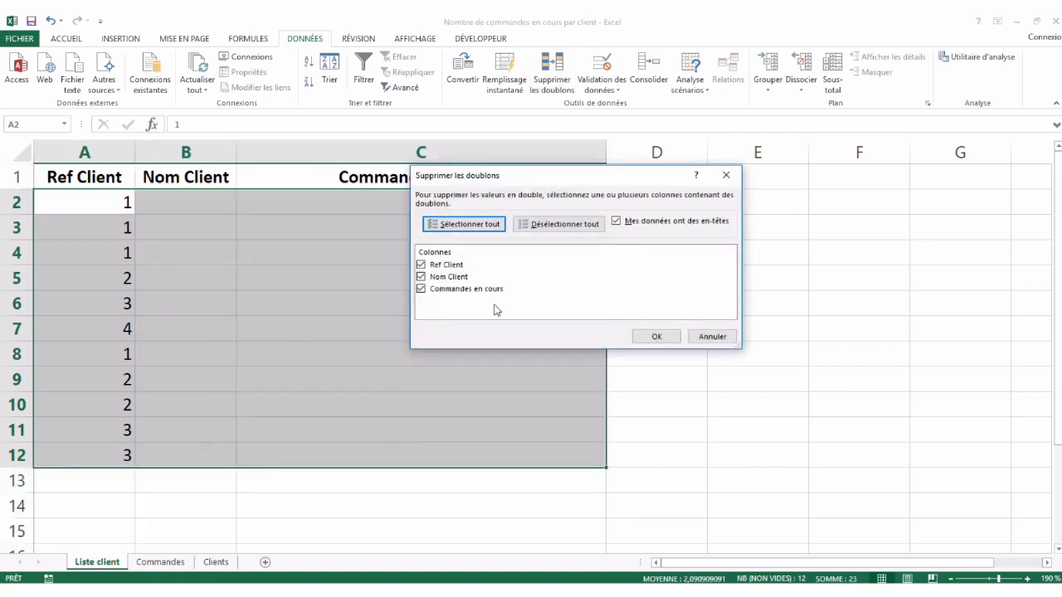
pyautogui.click(422, 289)
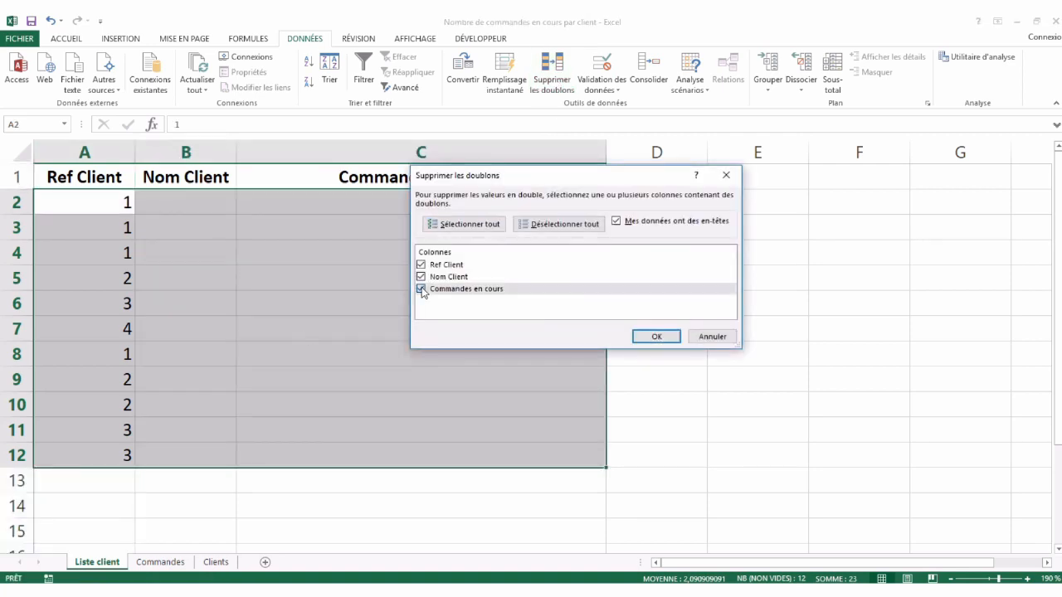
pyautogui.click(422, 276)
pyautogui.click(654, 336)
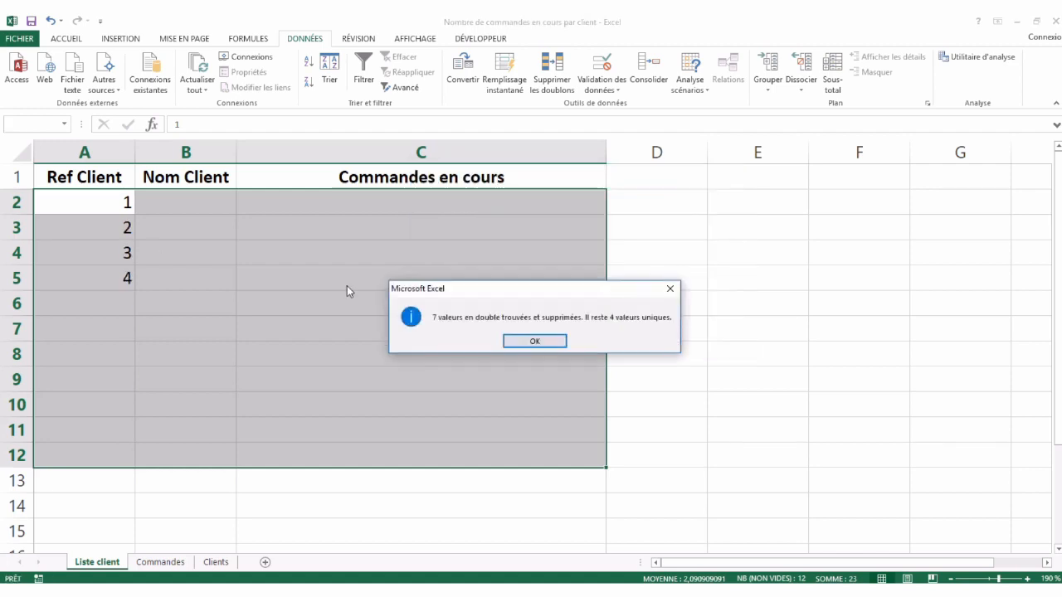
pyautogui.click(540, 340)
pyautogui.click(90, 254)
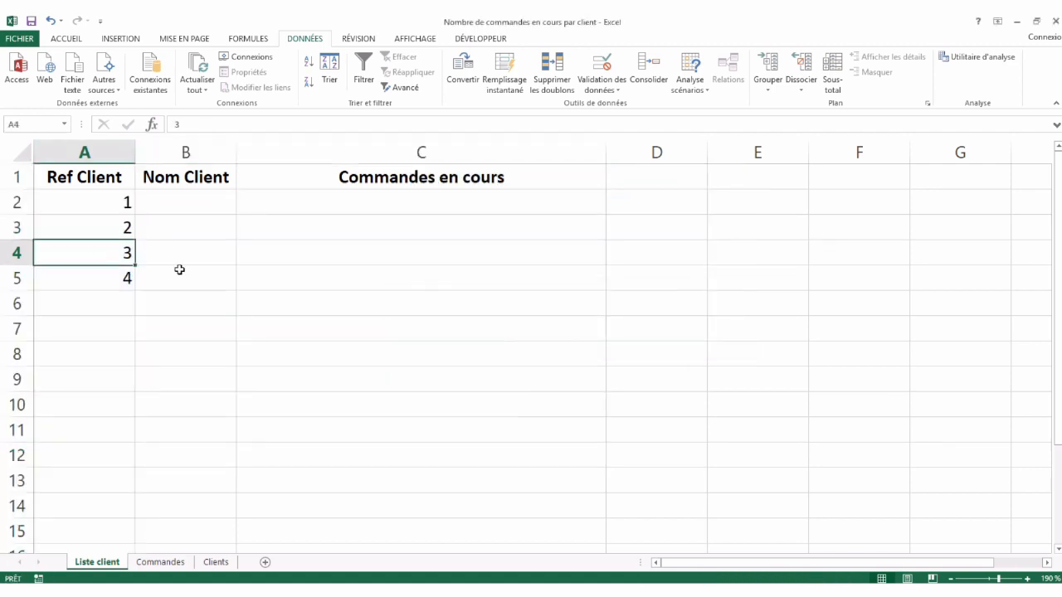
pyautogui.click(100, 198)
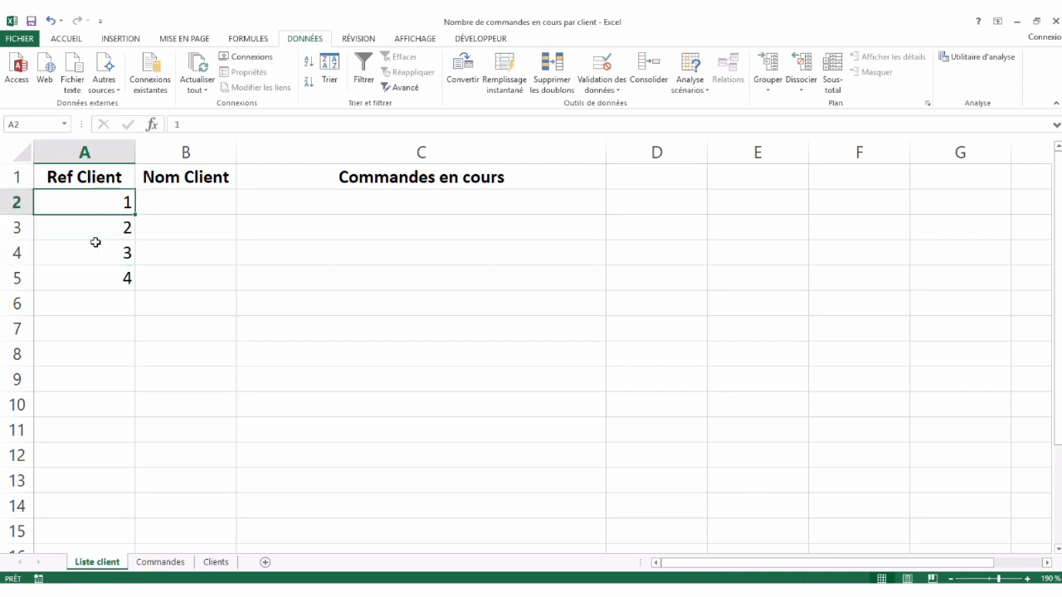
# Step: Enter =RECHERCHEV(A2;Clients!A:B;2;FAUX) in B2 of the Liste client sheet and fill it down to B5
pyautogui.click(168, 209)
pyautogui.write('=RECHER')
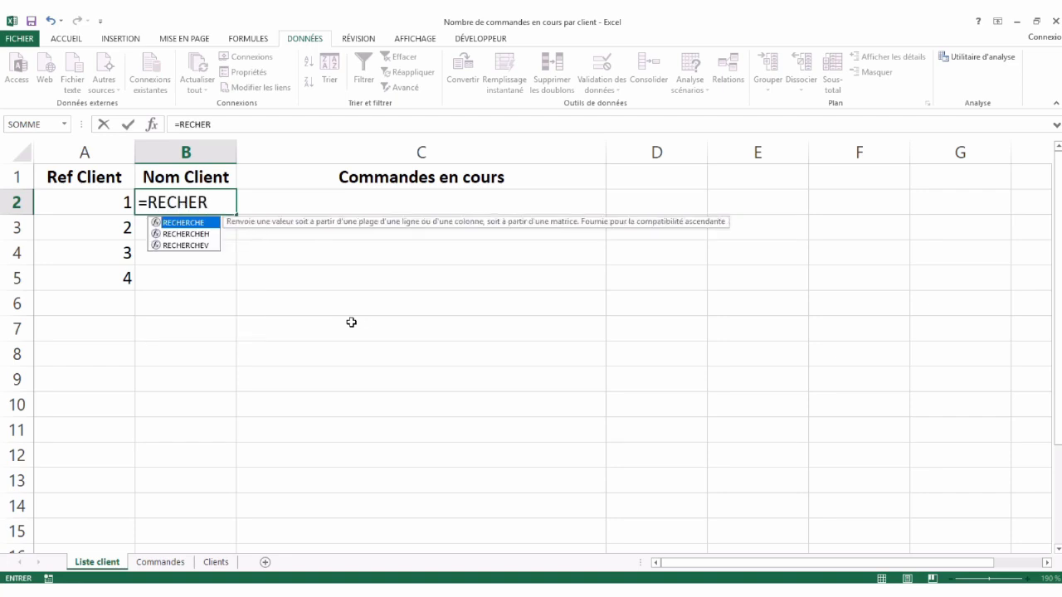
pyautogui.doubleClick(185, 246)
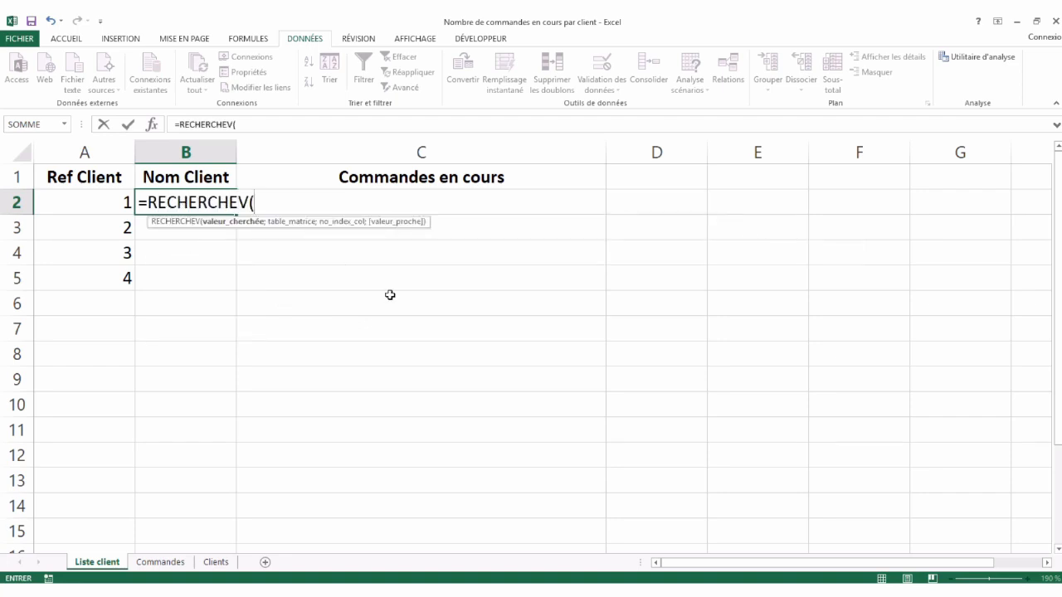
pyautogui.click(98, 207)
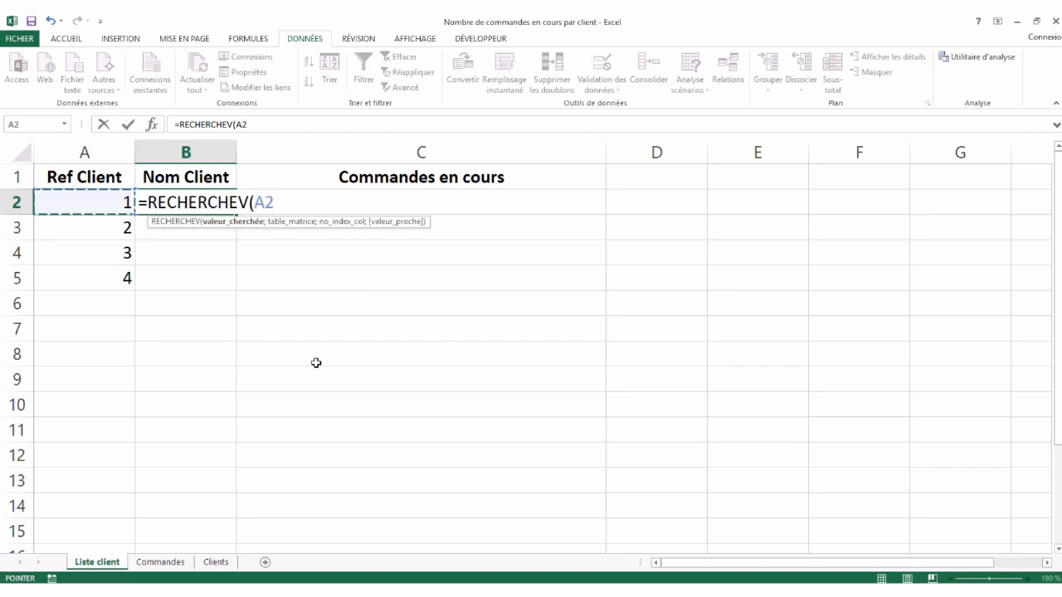
pyautogui.write(';')
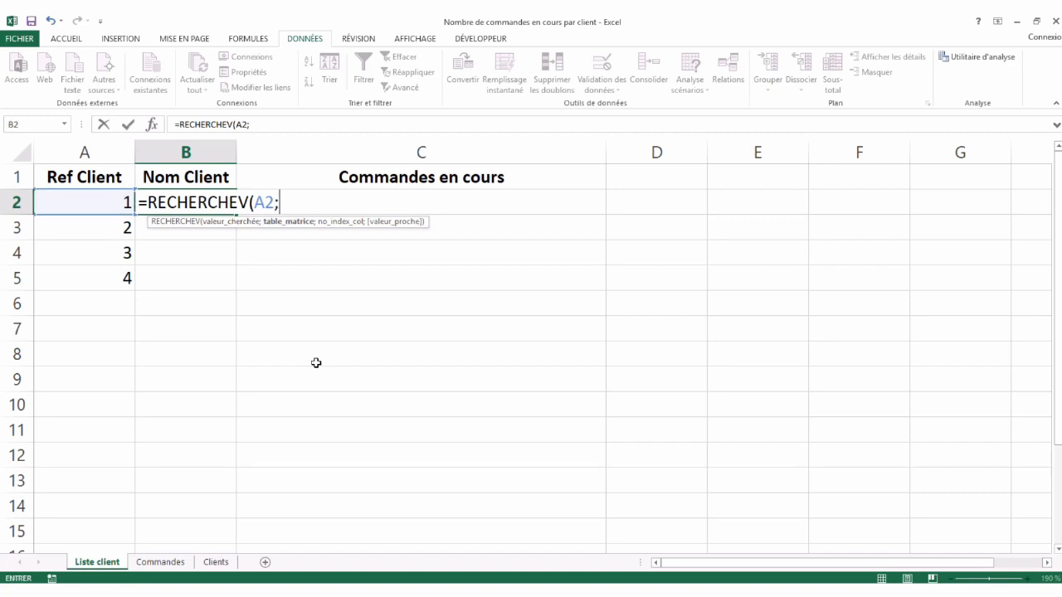
pyautogui.click(216, 563)
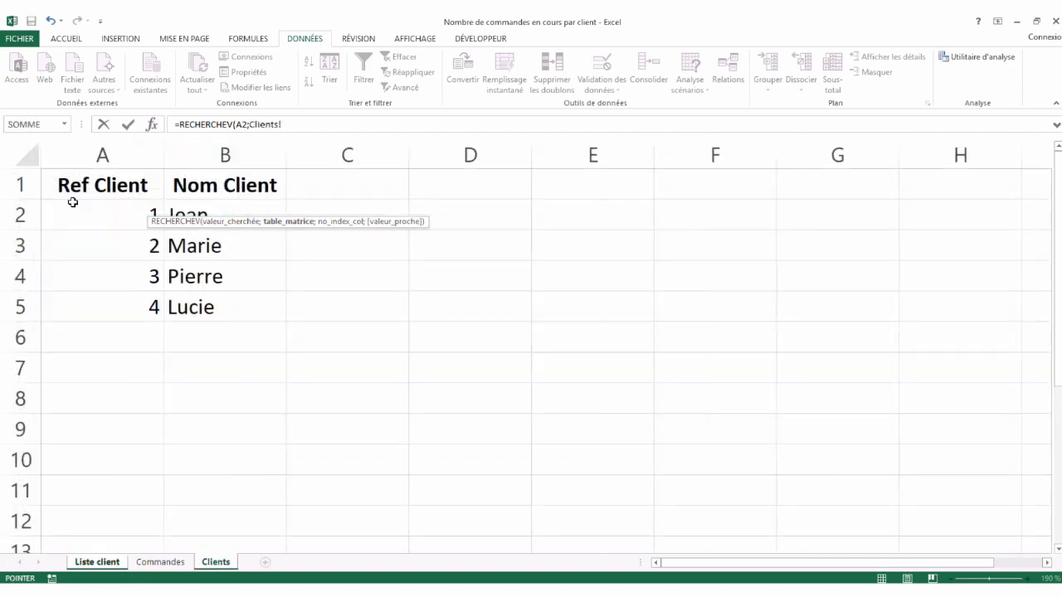
pyautogui.moveTo(176, 208); pyautogui.dragTo(362, 219)
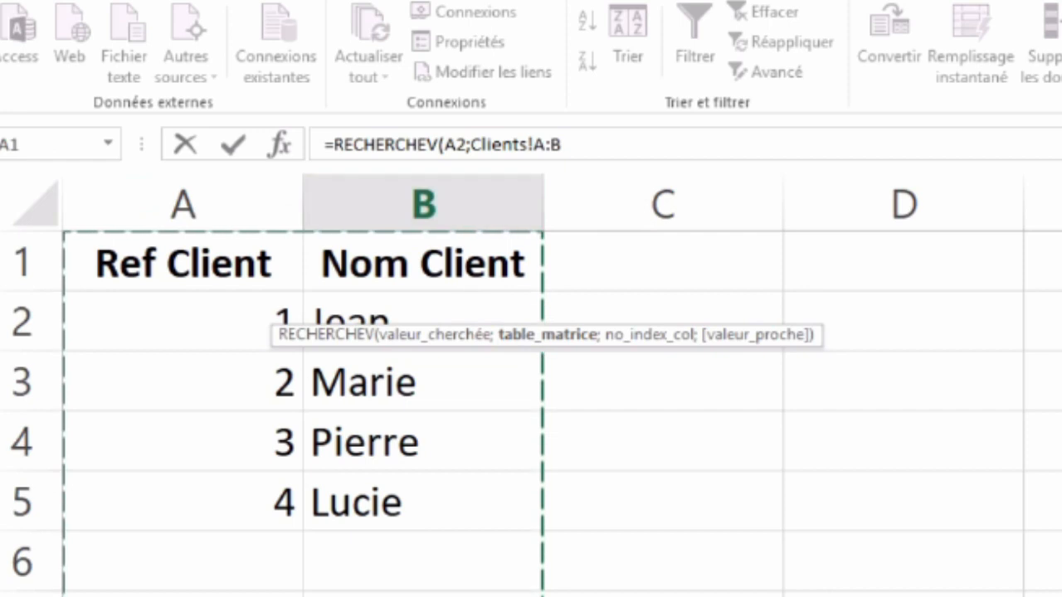
pyautogui.write(';')
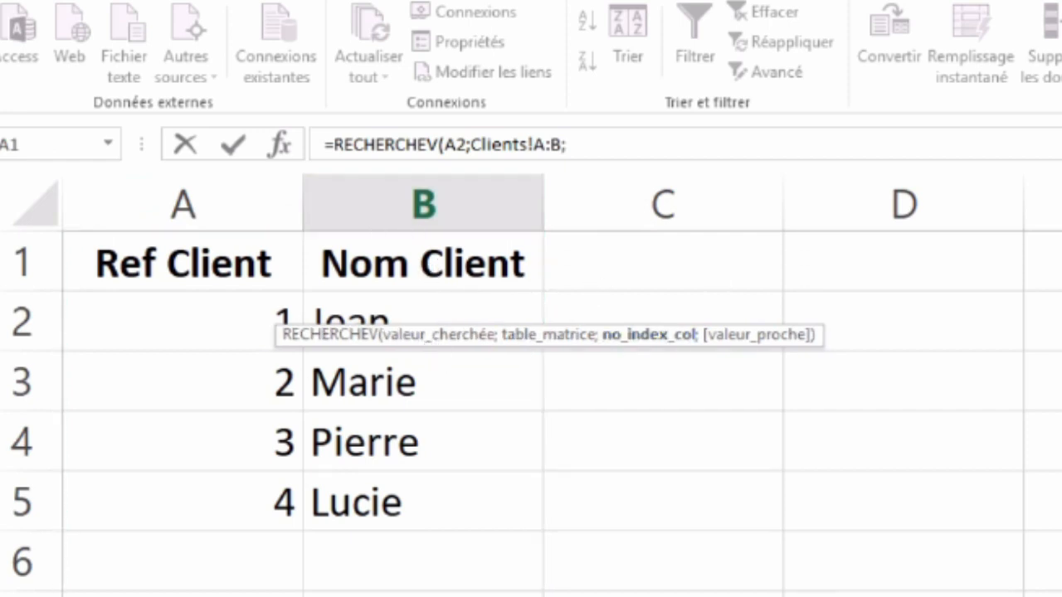
pyautogui.write('2;')
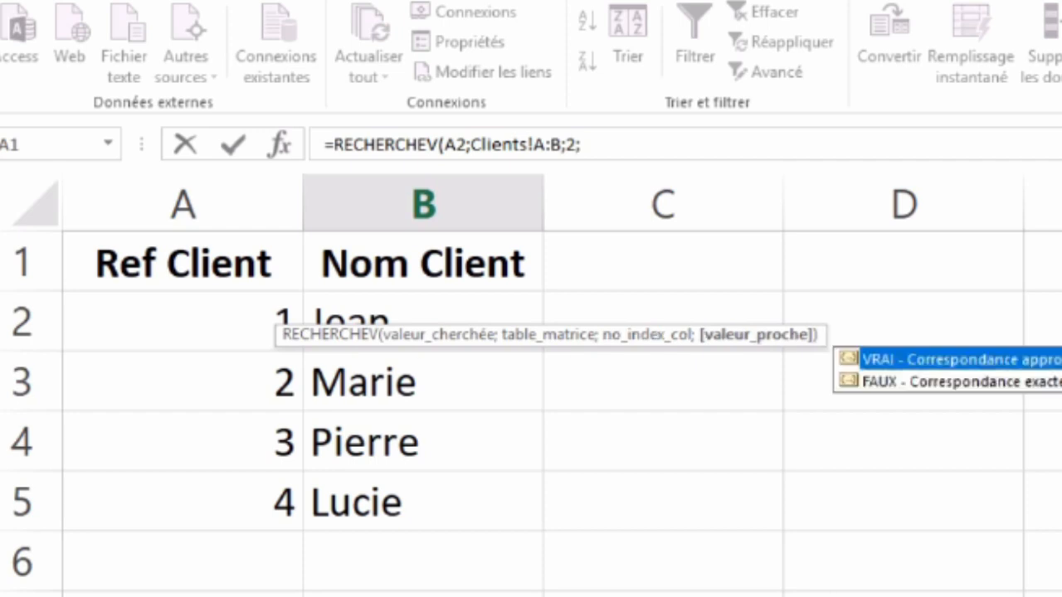
pyautogui.doubleClick(1003, 382)
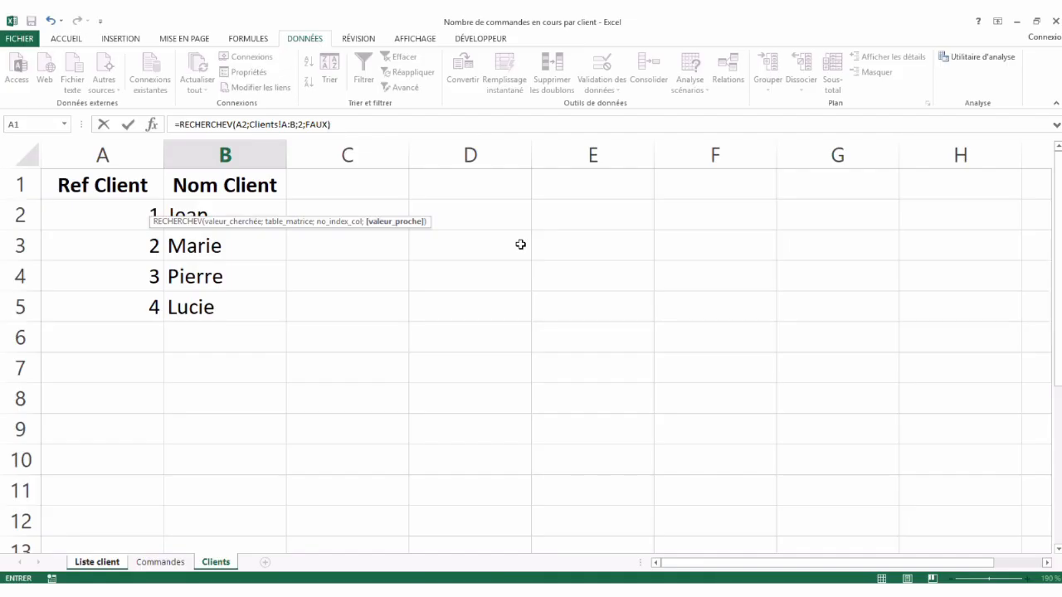
pyautogui.press('Return')
pyautogui.press('Up')
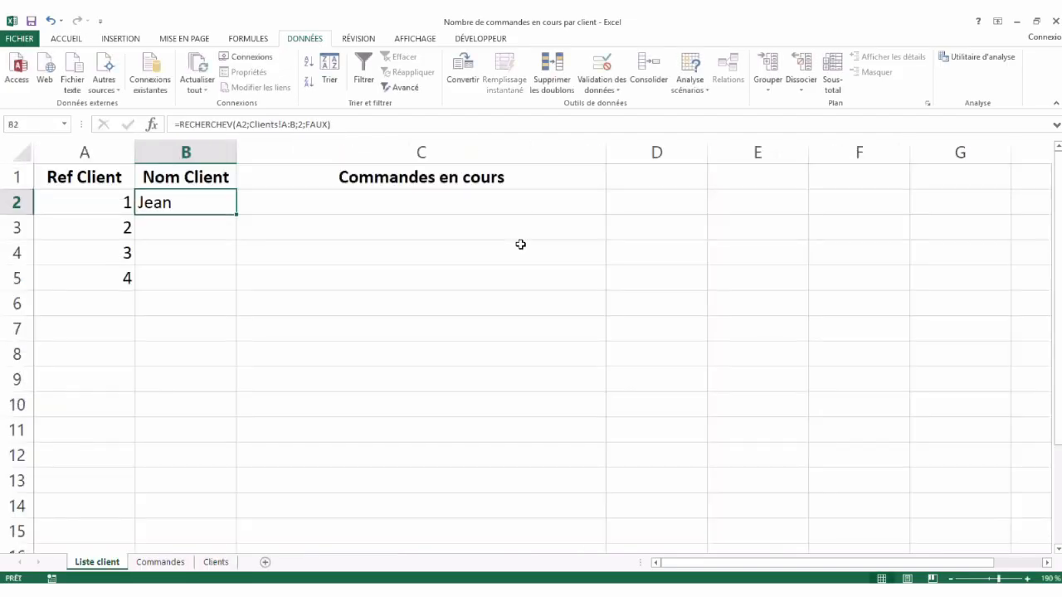
pyautogui.doubleClick(238, 217)
pyautogui.click(172, 297)
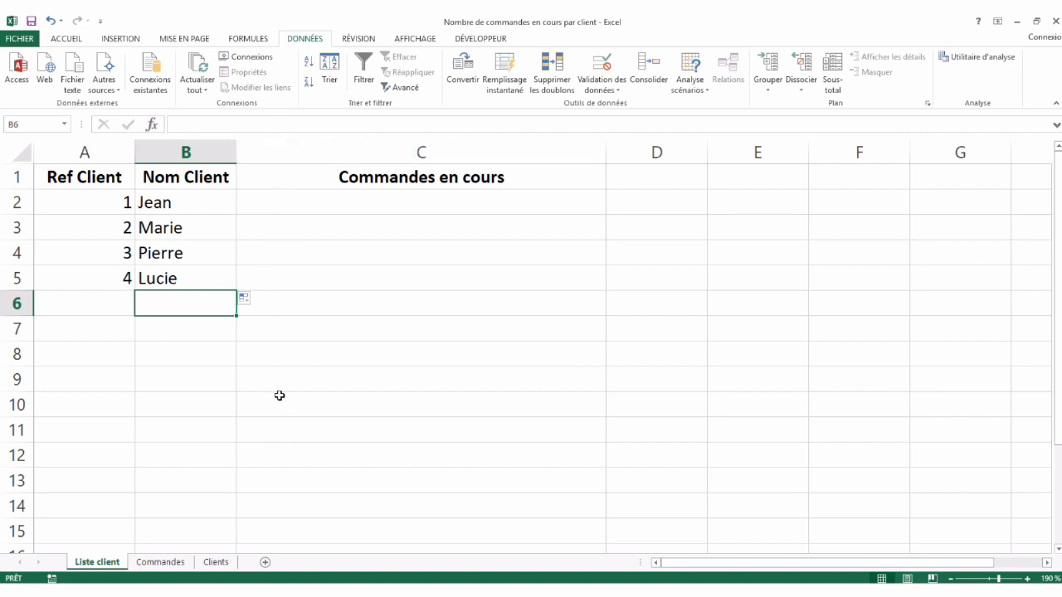
# Step: Replace the lookup formulas in B2:B5 of the Liste client sheet with their values
pyautogui.click(170, 199)
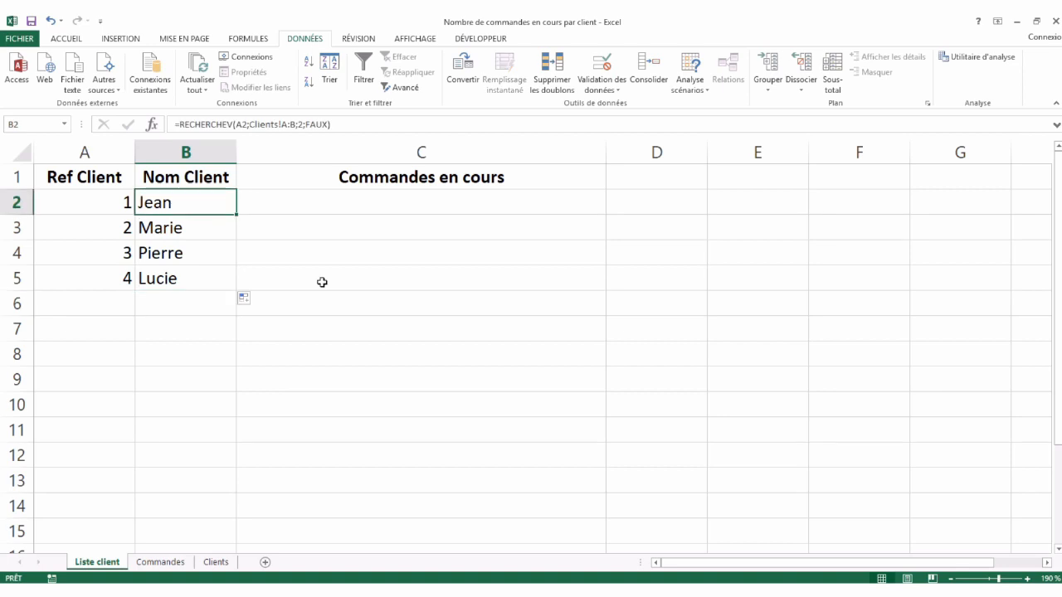
pyautogui.hotkey('ctrl', 'shift', 'Down')
pyautogui.hotkey('ctrl', 'c')
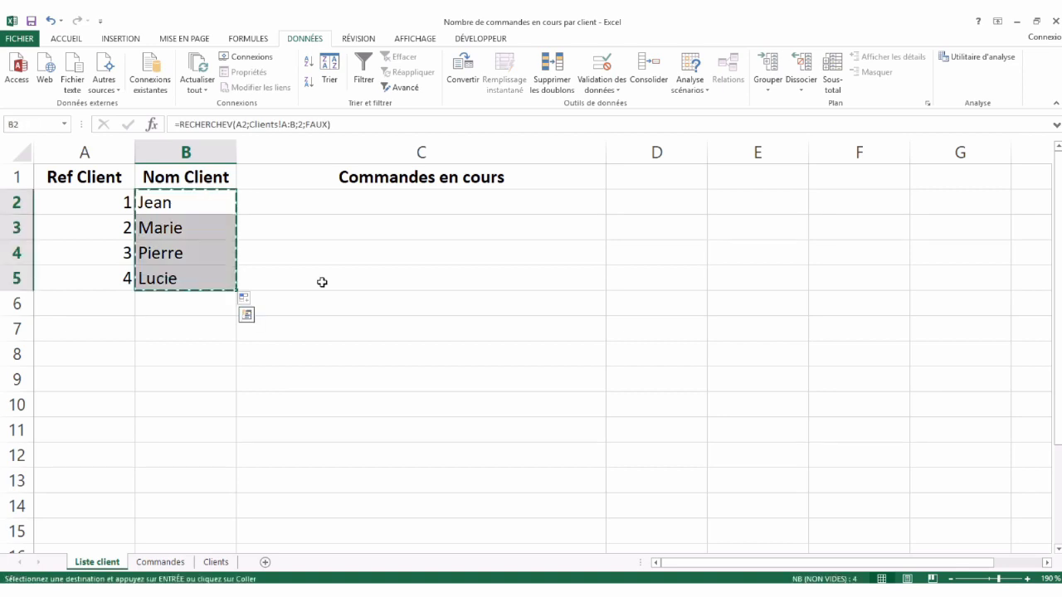
pyautogui.click(192, 208)
pyautogui.rightClick(193, 208)
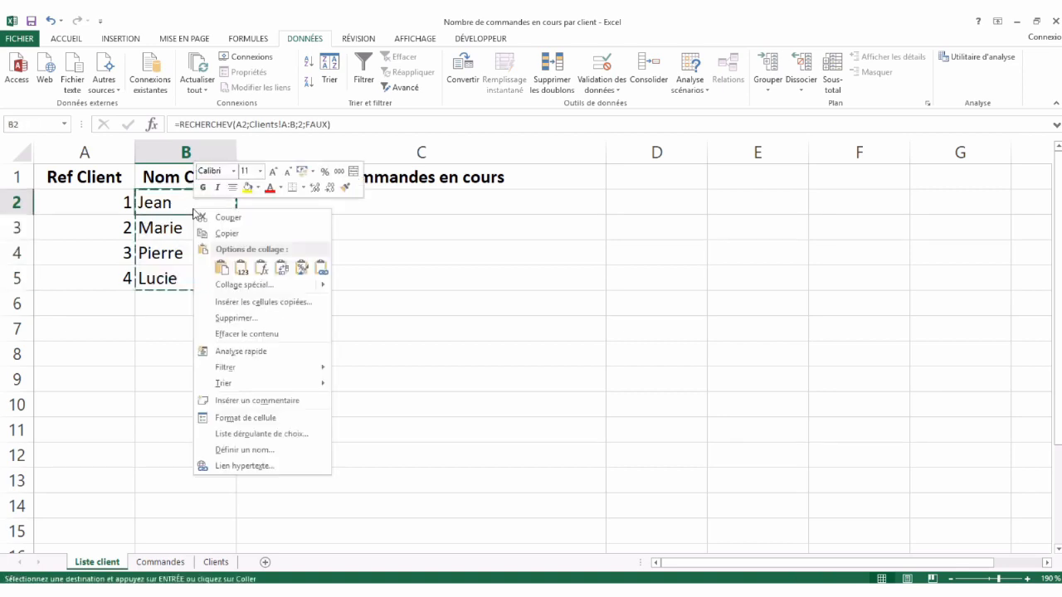
pyautogui.click(242, 271)
pyautogui.click(183, 235)
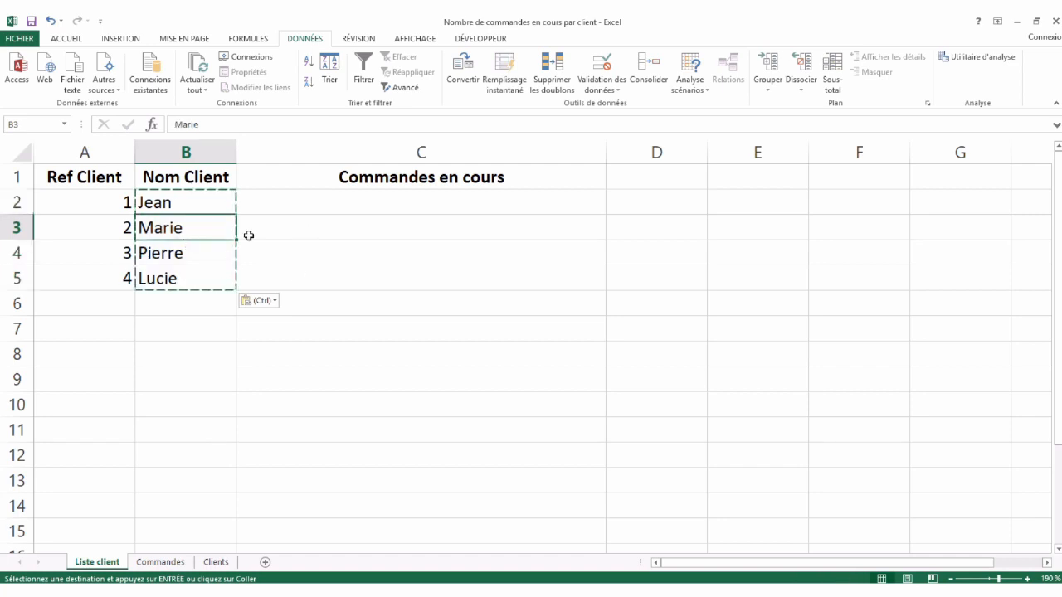
# Step: Select C2 of the Liste client sheet and examine the client references and order statuses in the Commandes sheet
pyautogui.click(257, 207)
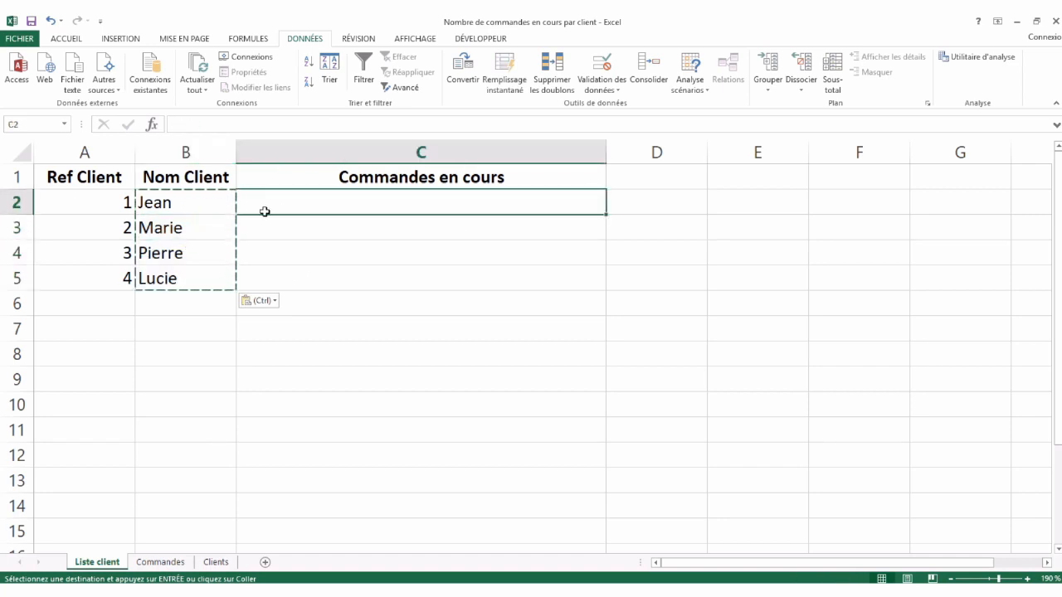
pyautogui.click(162, 561)
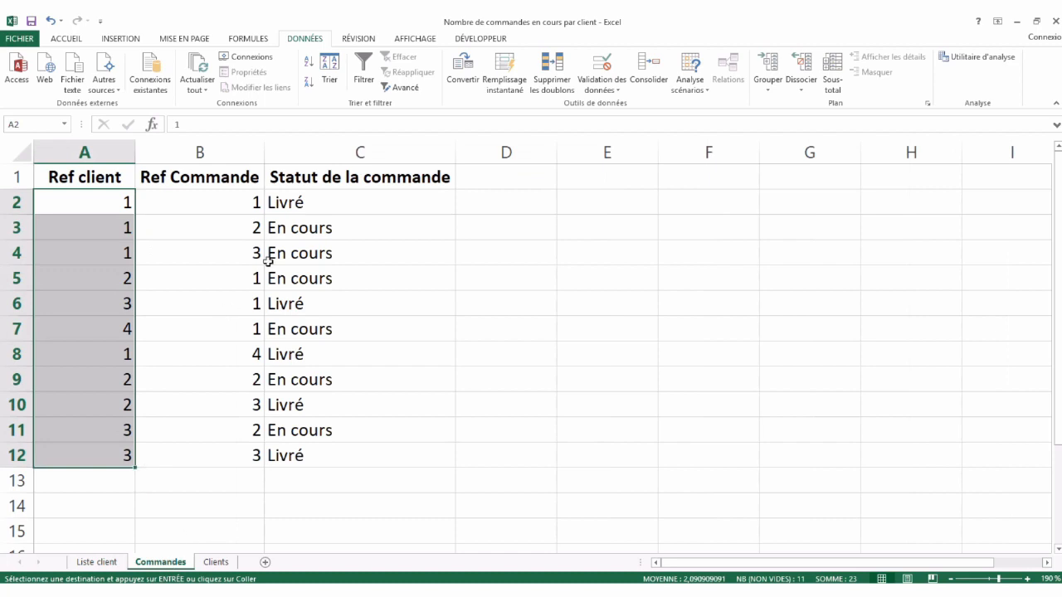
pyautogui.click(162, 287)
pyautogui.click(94, 199)
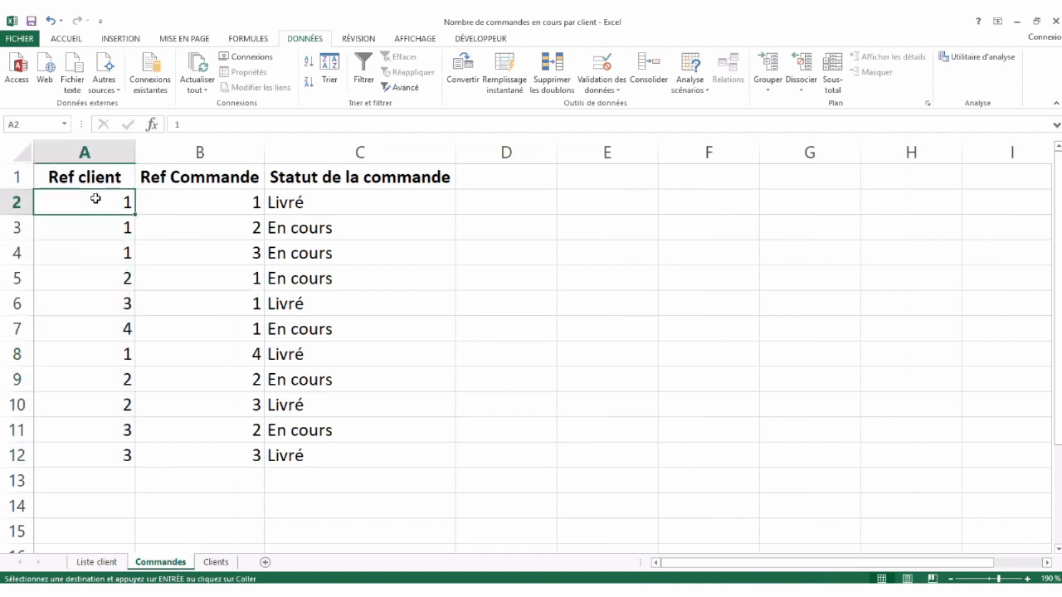
pyautogui.click(324, 202)
pyautogui.click(349, 277)
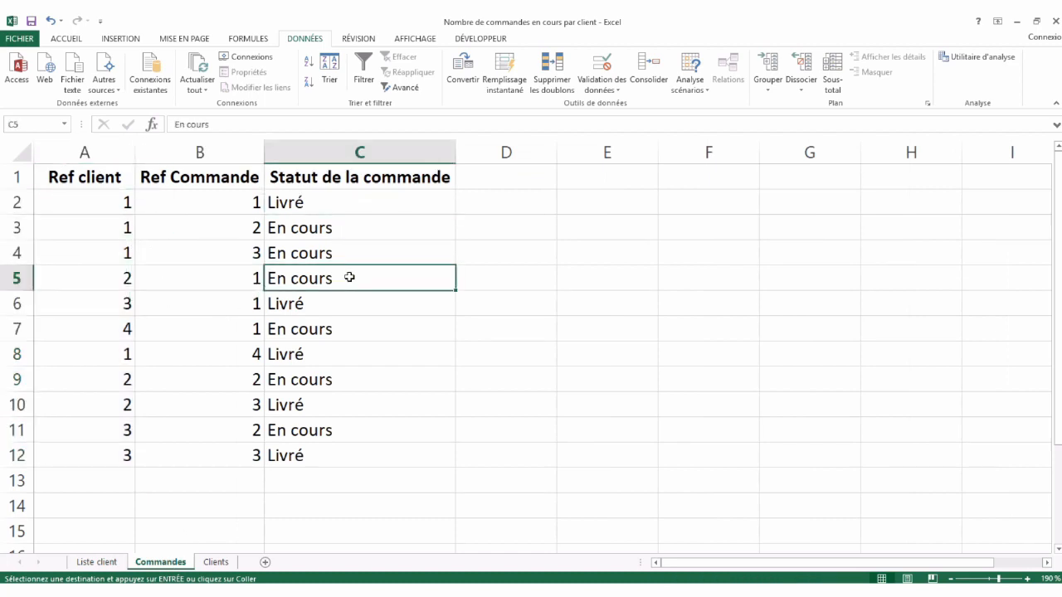
pyautogui.click(345, 226)
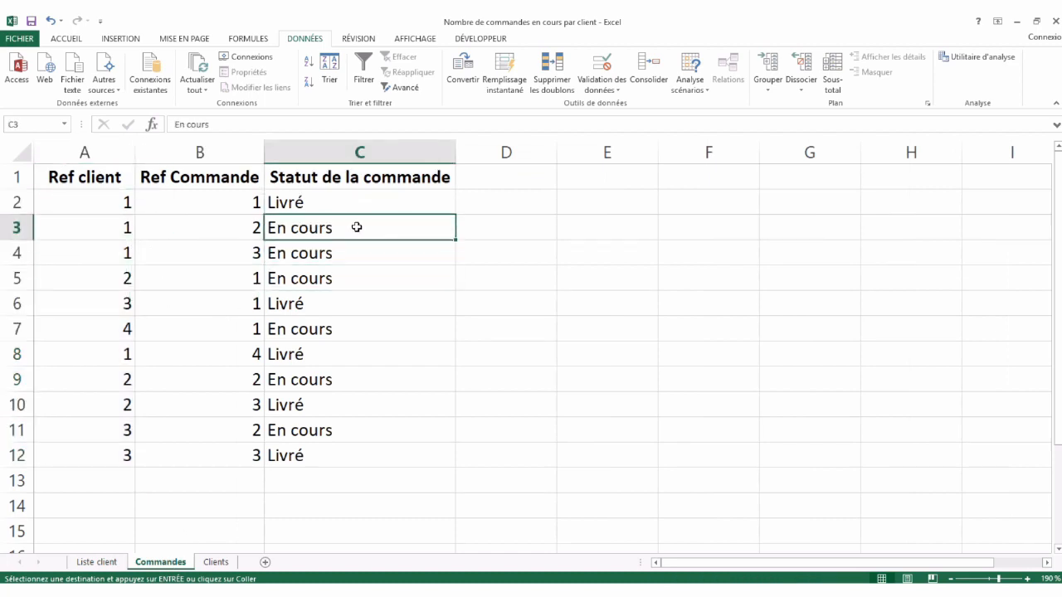
# Step: Start an NB.SI.ENS formula in C2 of the Liste client sheet with range Commandes!A:A and criterion 'Liste client'!A2
pyautogui.click(98, 564)
pyautogui.write('=NB')
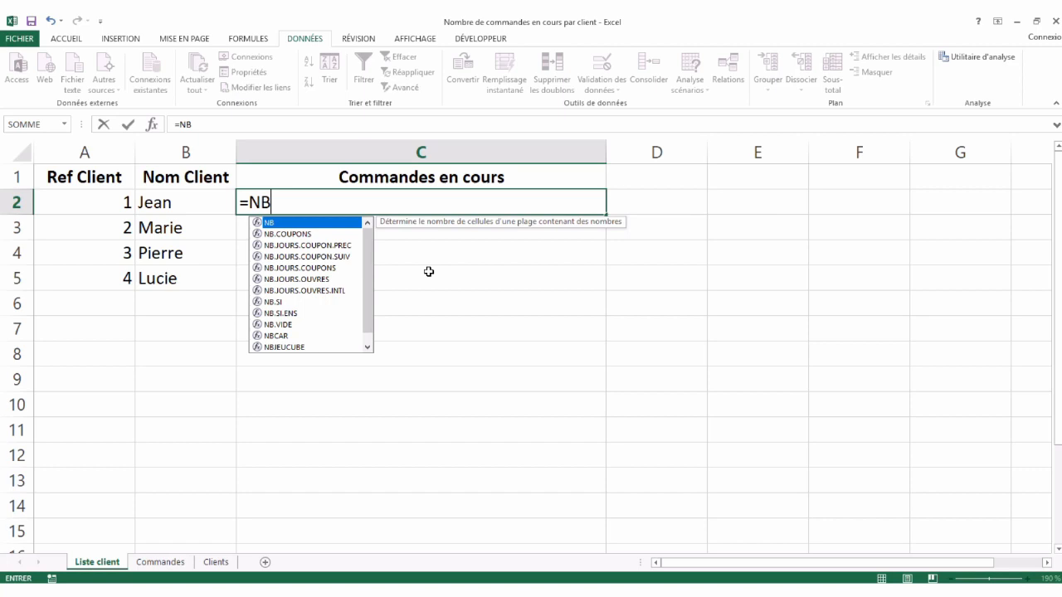
pyautogui.click(287, 315)
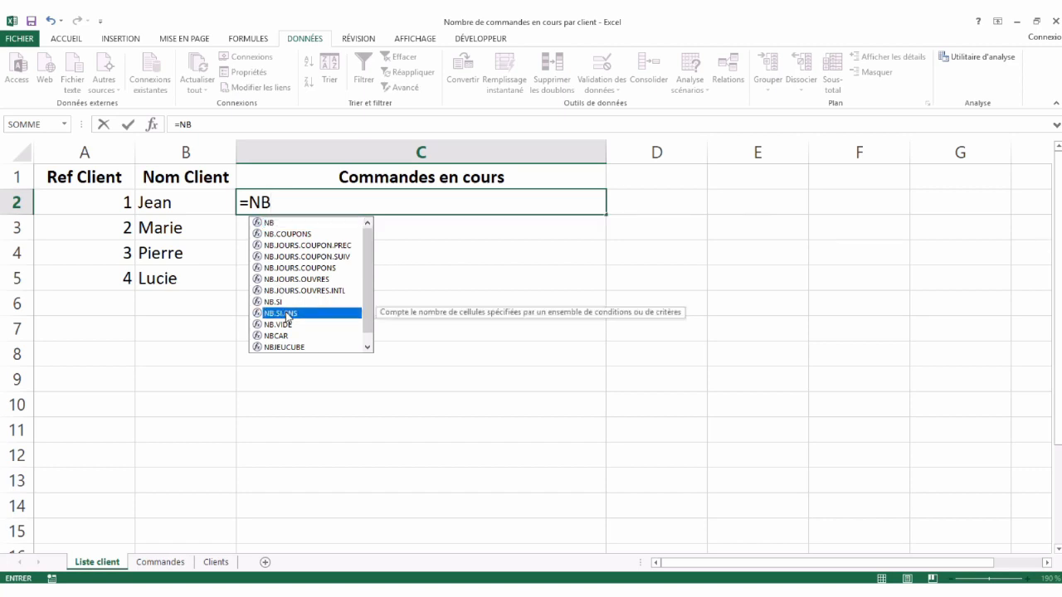
pyautogui.doubleClick(287, 315)
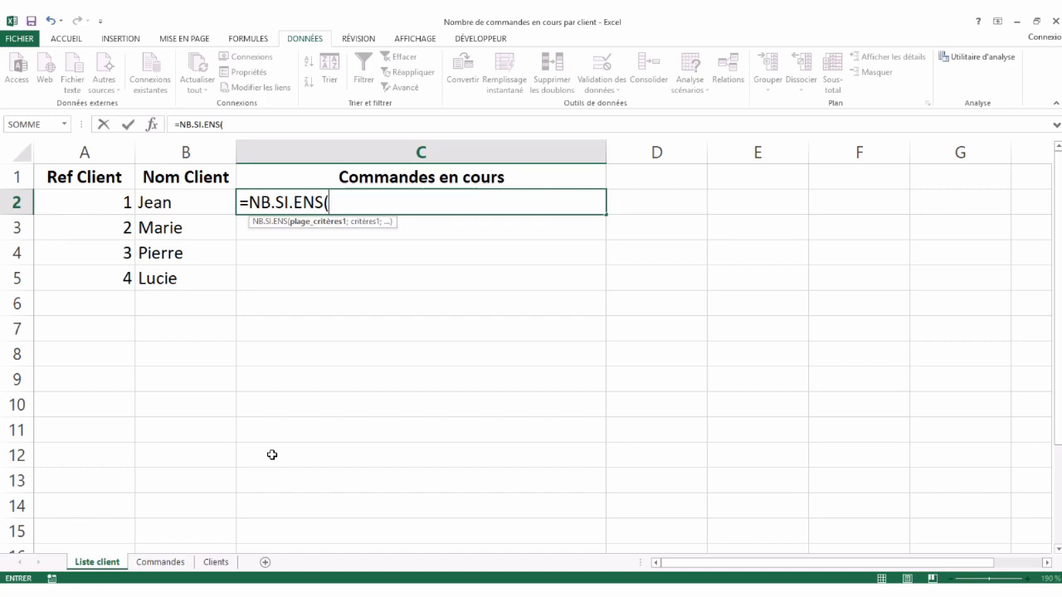
pyautogui.click(159, 562)
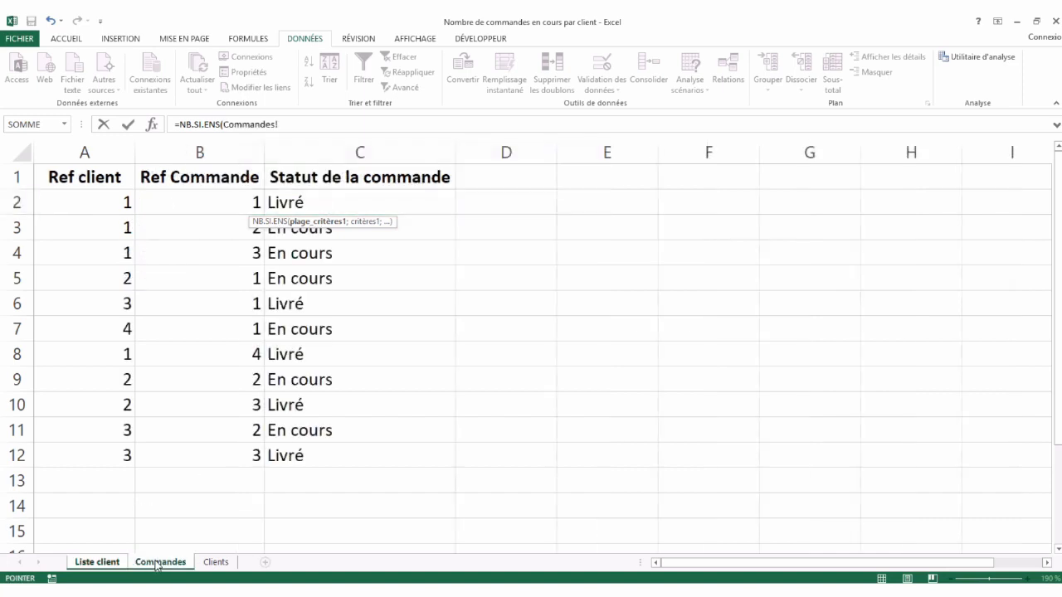
pyautogui.click(109, 147)
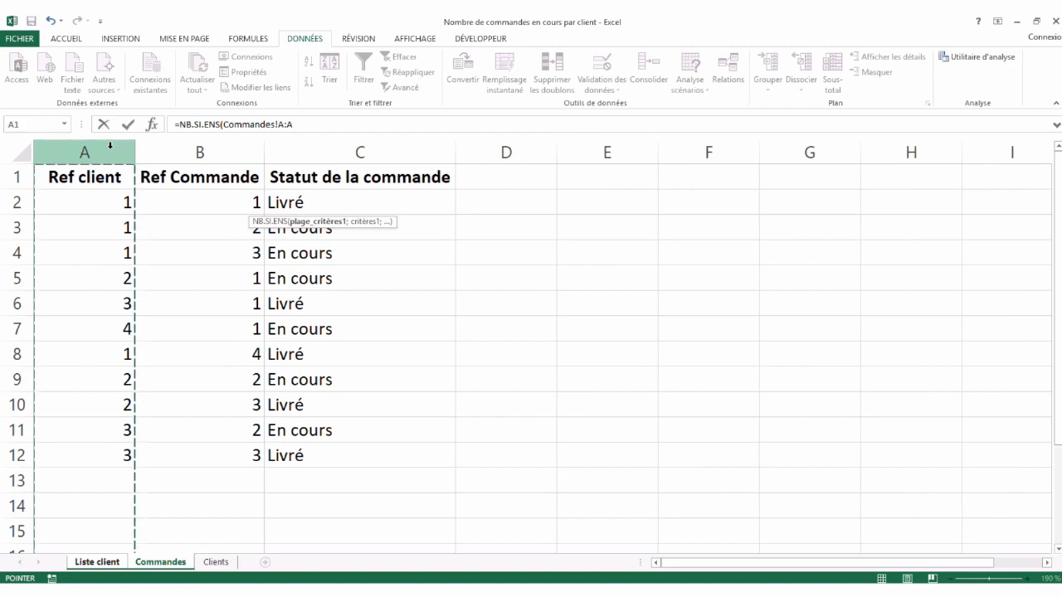
pyautogui.write(';')
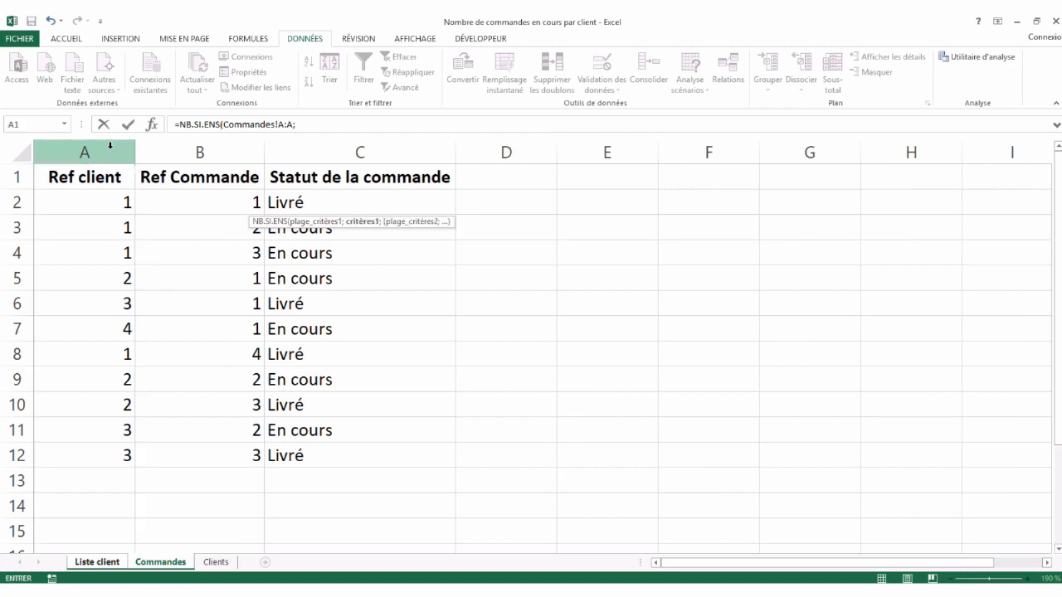
pyautogui.click(96, 562)
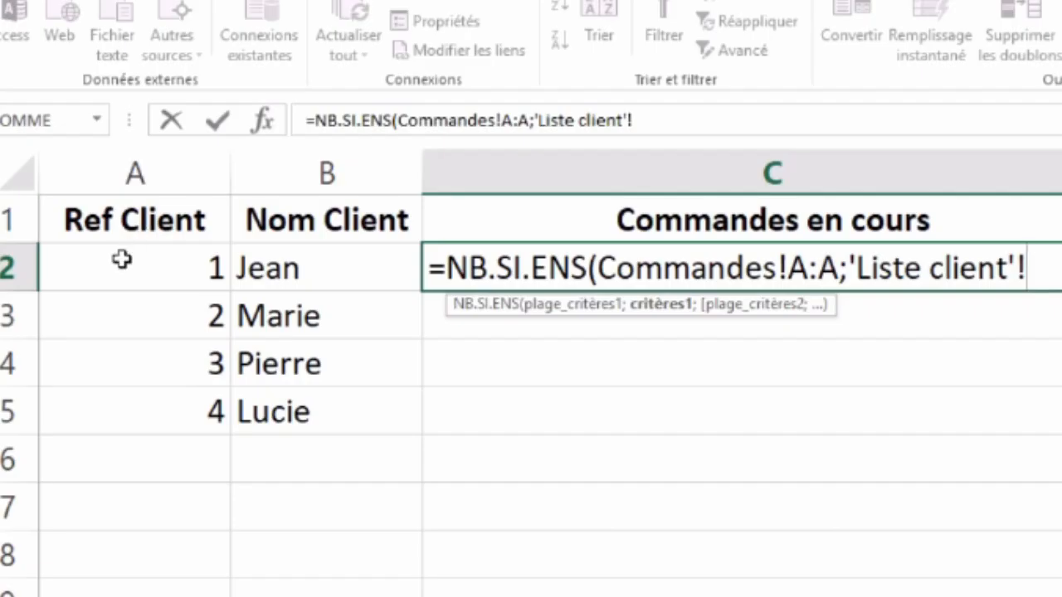
pyautogui.click(79, 199)
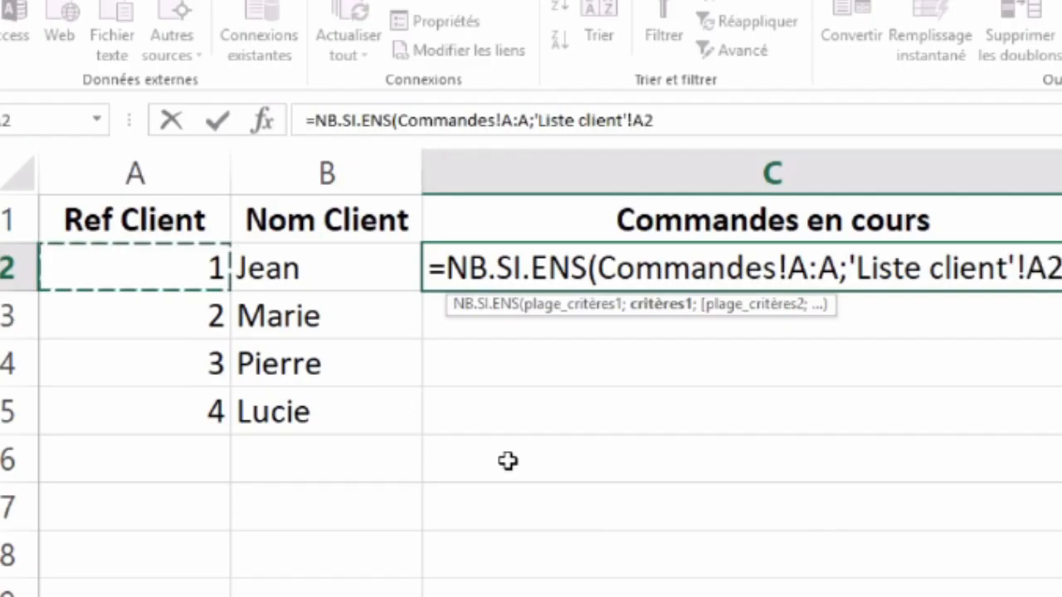
pyautogui.write(';')
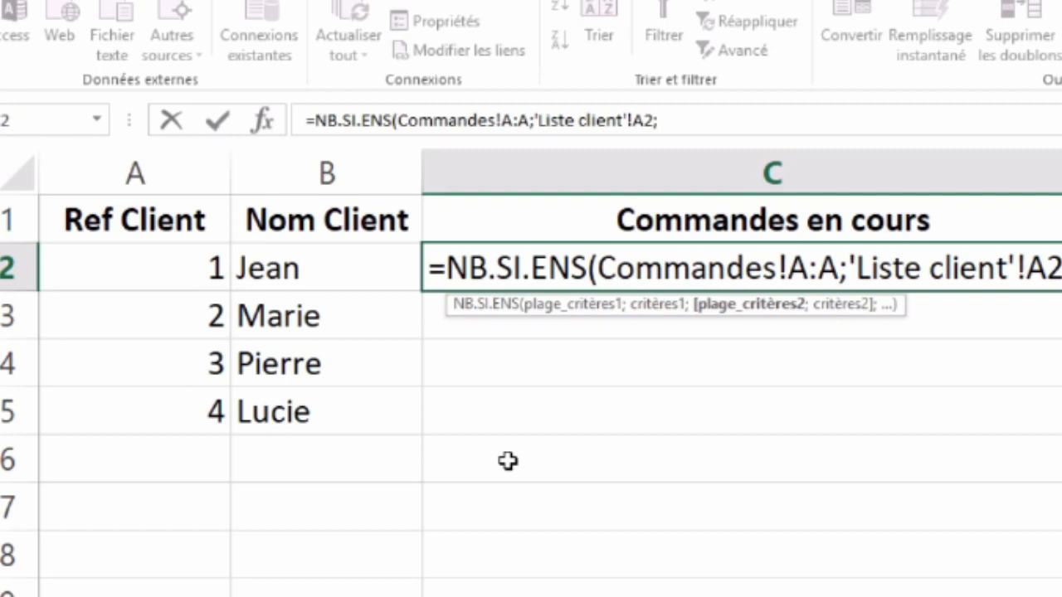
# Step: Complete the NB.SI.ENS formula with second range Commandes!C:C and criterion "En cours"
pyautogui.click(249, 595)
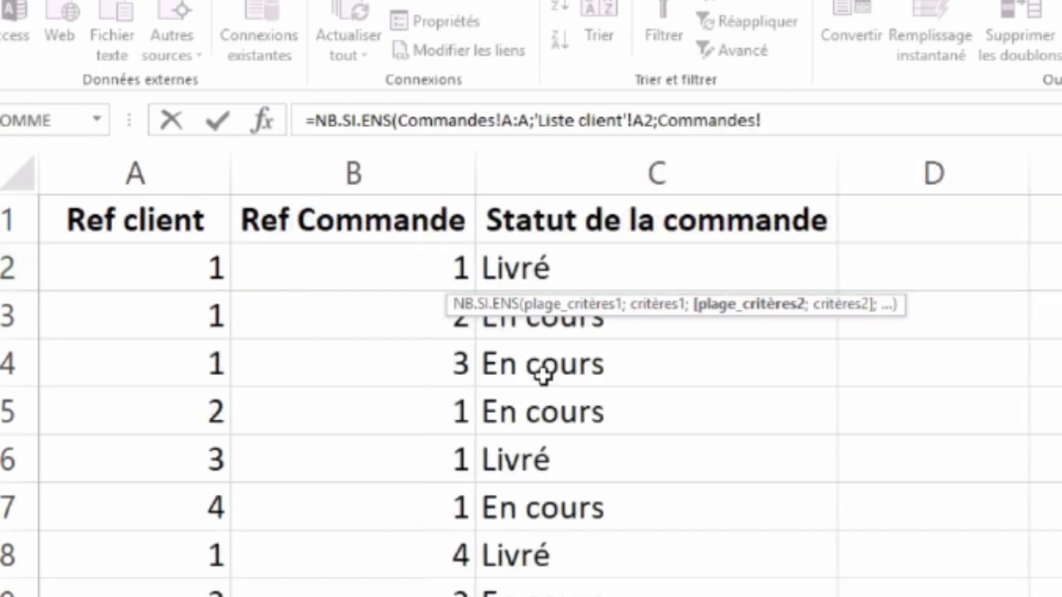
pyautogui.click(639, 171)
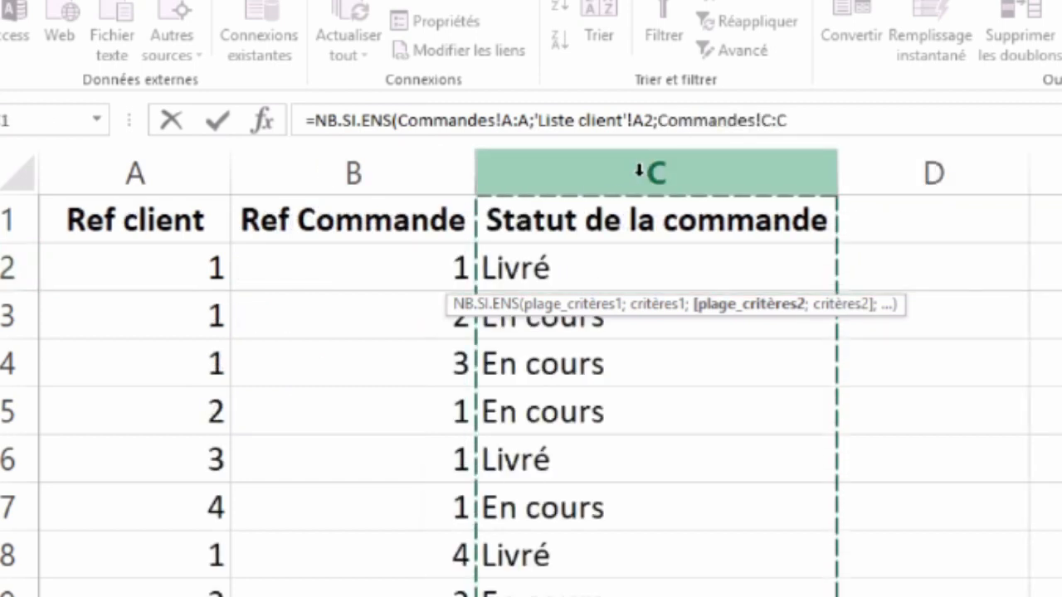
pyautogui.write(';')
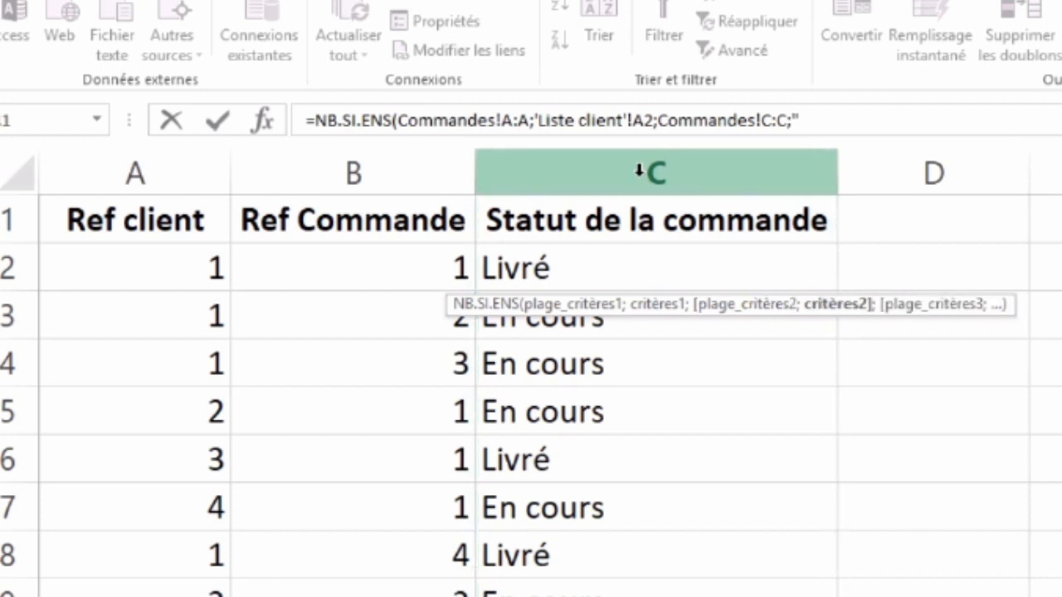
pyautogui.write('"En cours"')
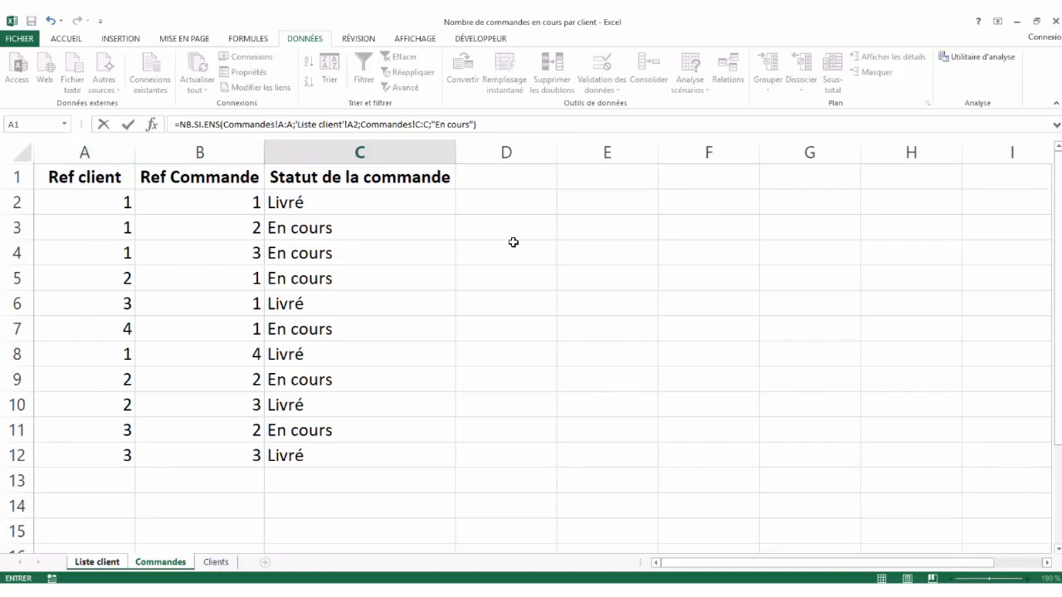
pyautogui.press('Return')
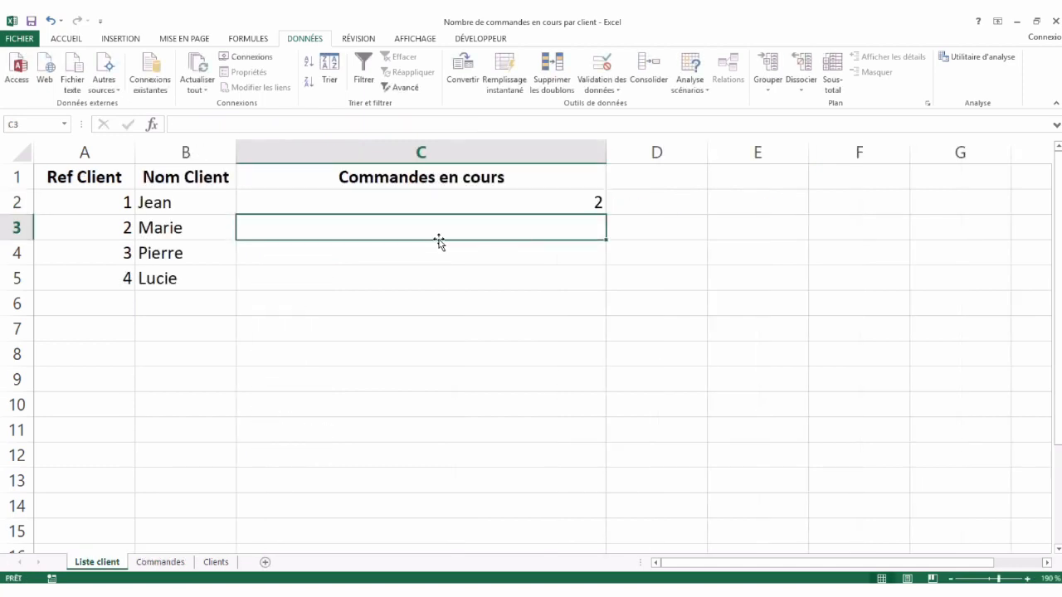
# Step: Center the formula result in C2 horizontally
pyautogui.click(417, 199)
pyautogui.click(66, 38)
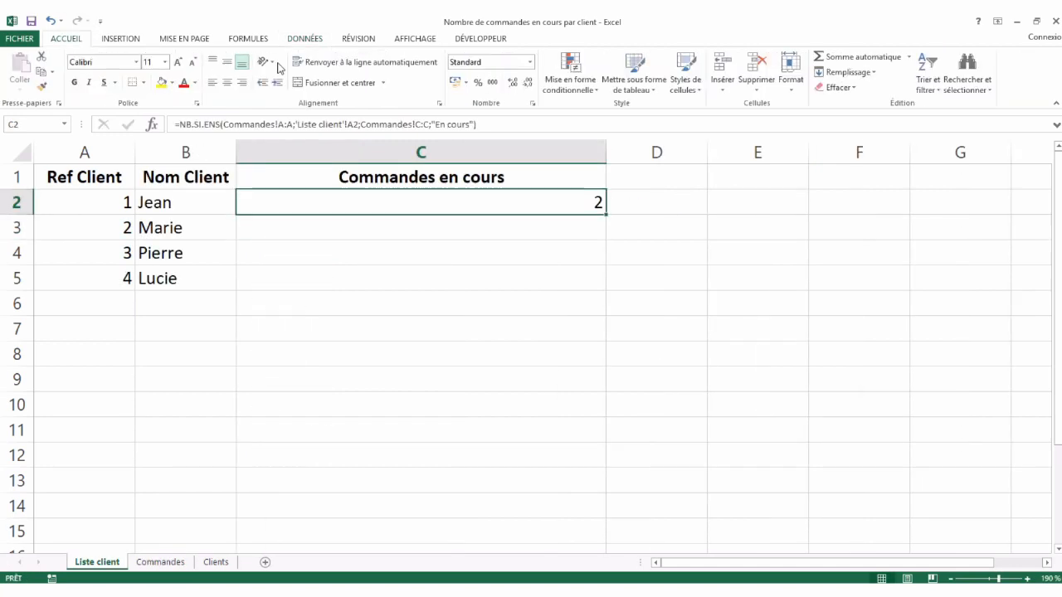
pyautogui.click(226, 82)
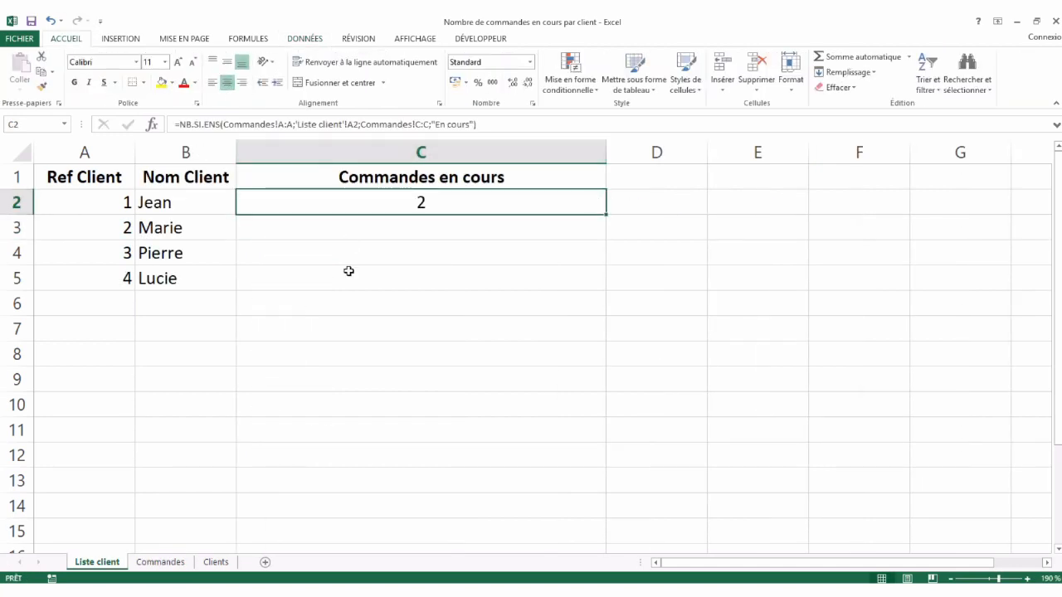
# Step: Check client 1's order statuses in the Commandes sheet and fill the C2 formula of the Liste client sheet down to C5
pyautogui.click(160, 561)
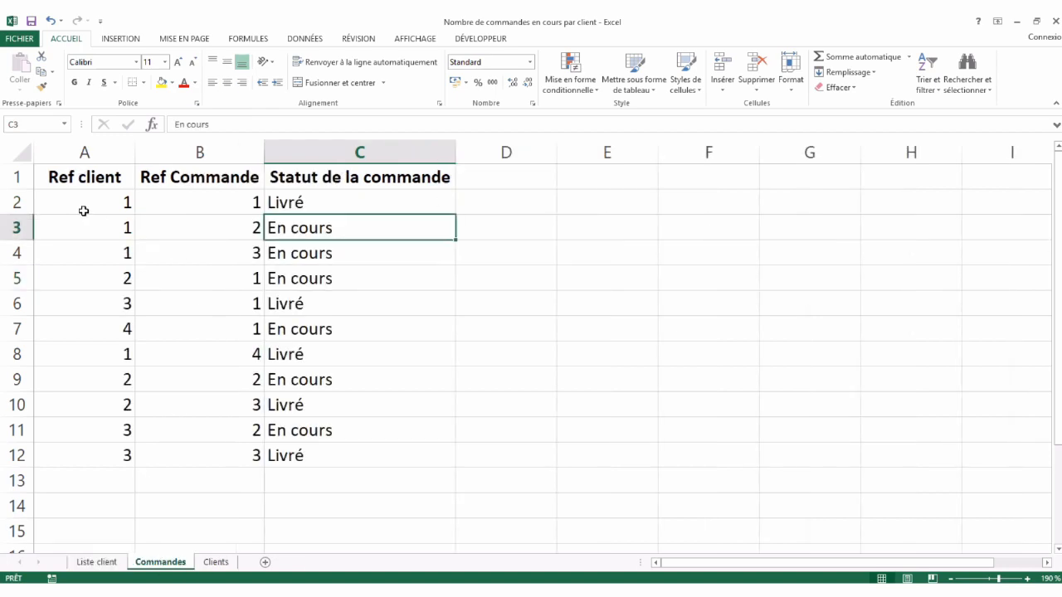
pyautogui.click(295, 363)
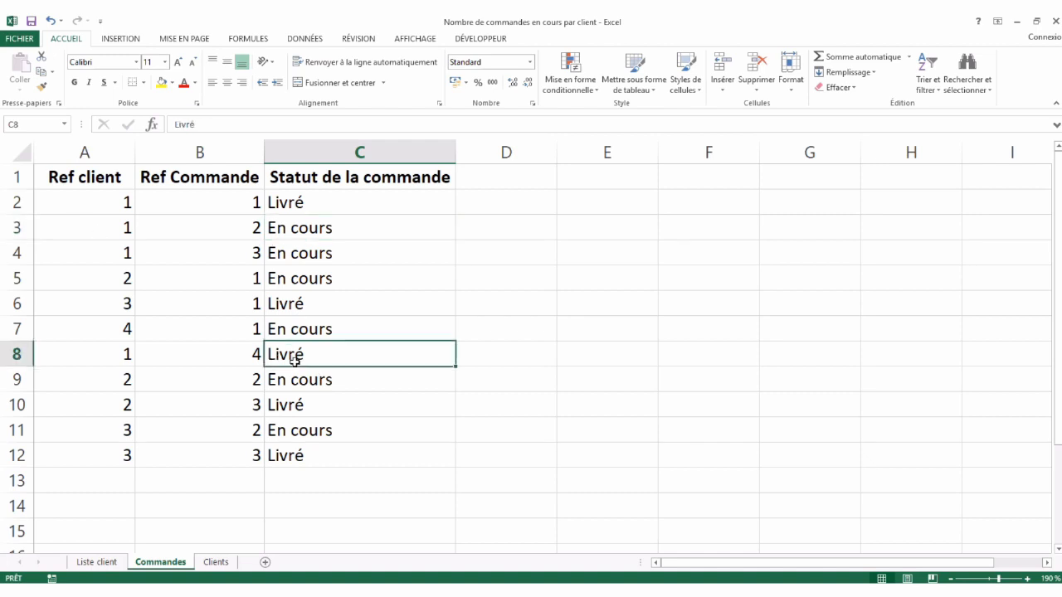
pyautogui.click(307, 249)
pyautogui.click(325, 227)
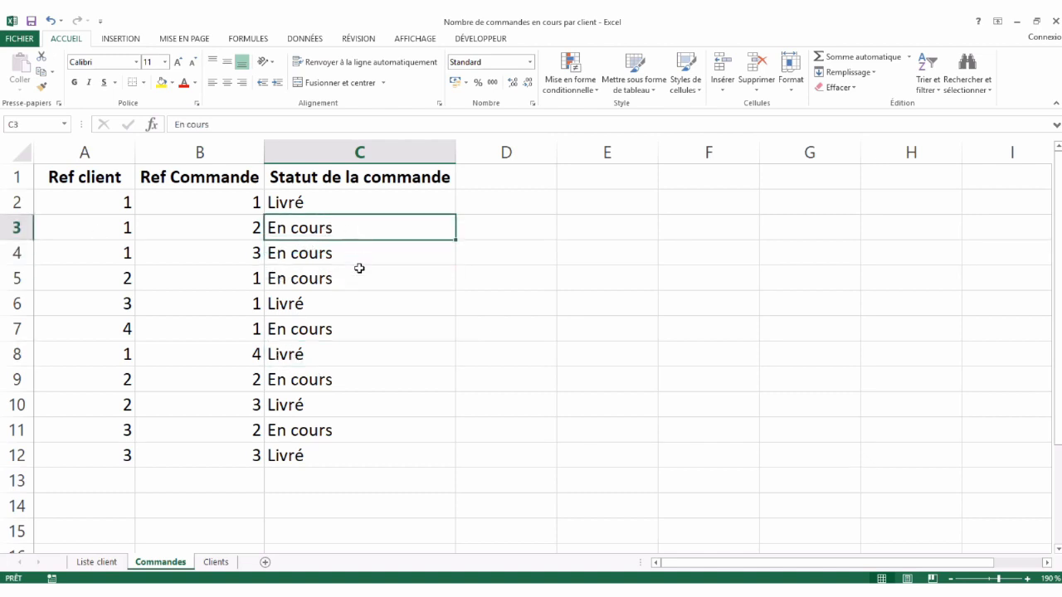
pyautogui.click(91, 172)
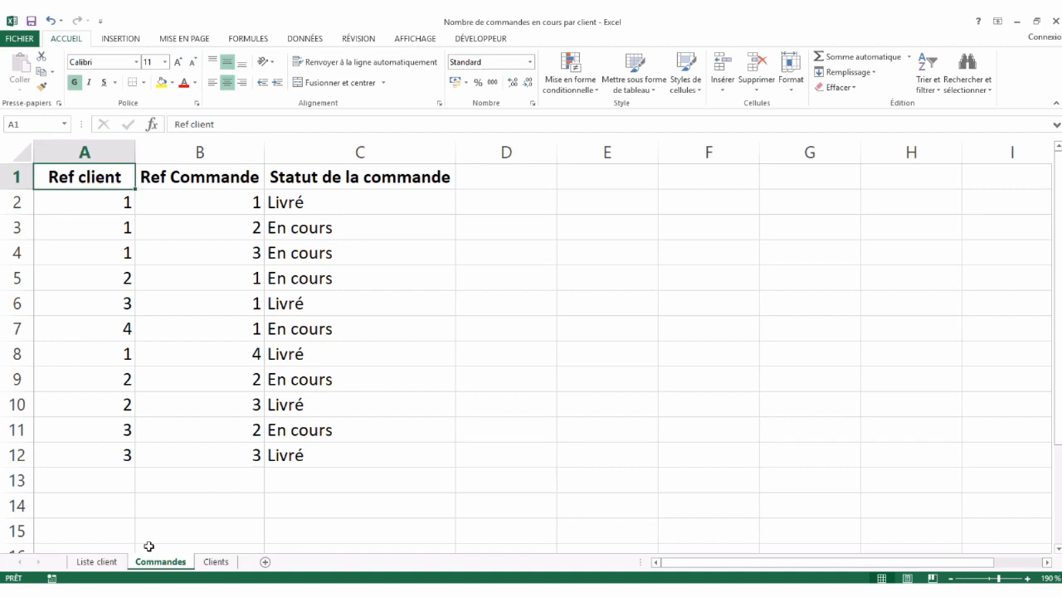
pyautogui.click(104, 565)
pyautogui.click(436, 199)
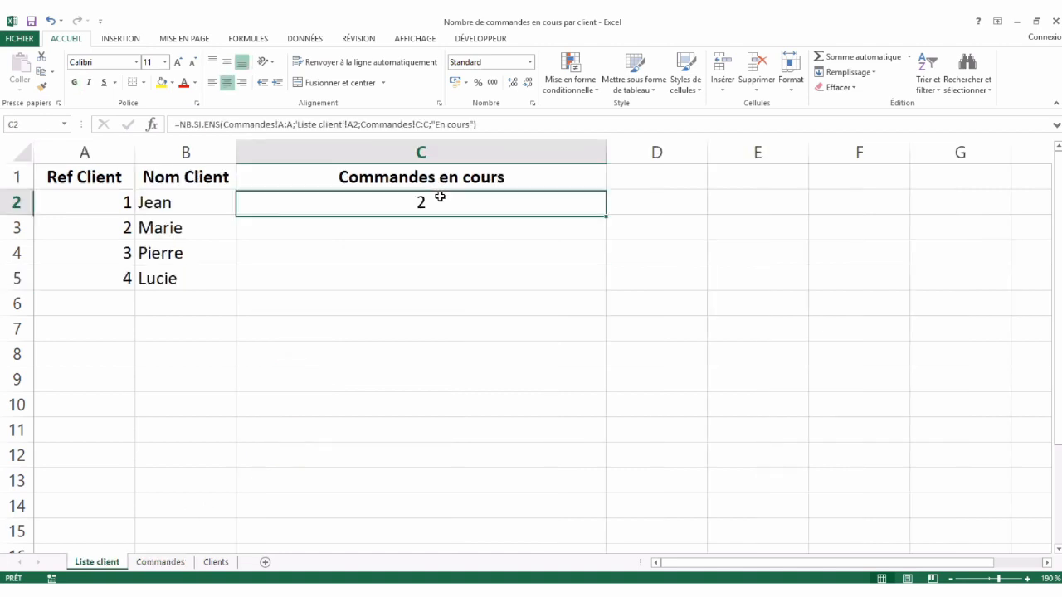
pyautogui.doubleClick(606, 214)
pyautogui.click(238, 327)
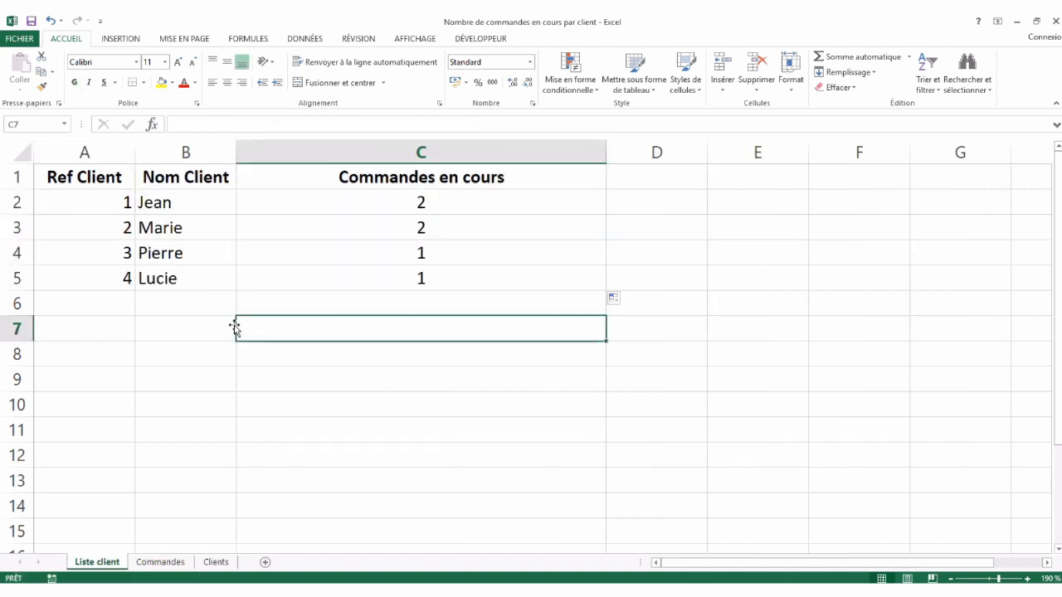
pyautogui.click(185, 303)
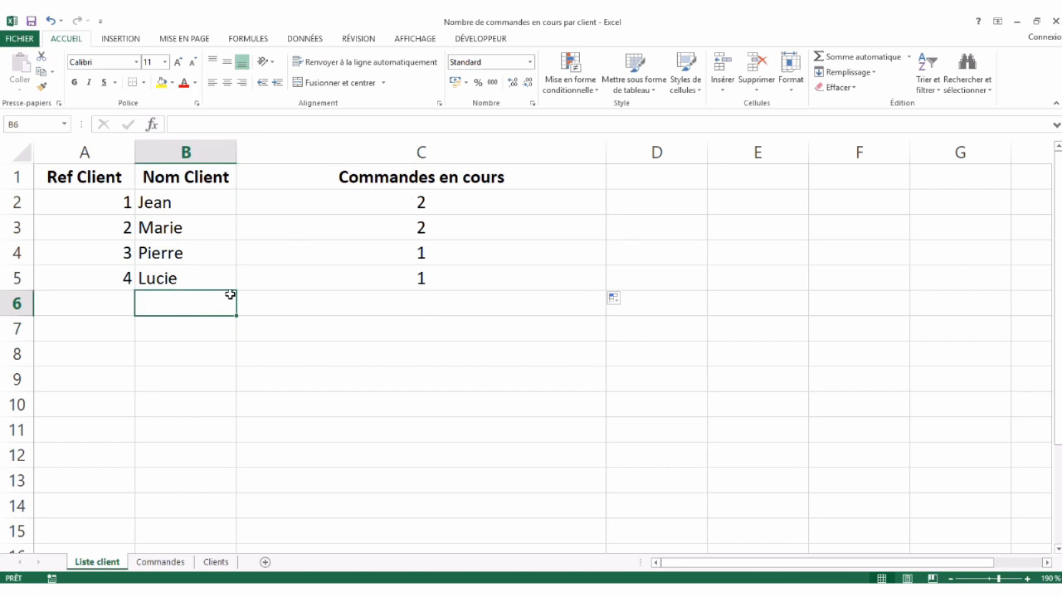
# Step: Fit the width of the Commandes en cours column to its contents and enter the header "% Livré" in D1
pyautogui.doubleClick(605, 151)
pyautogui.click(326, 199)
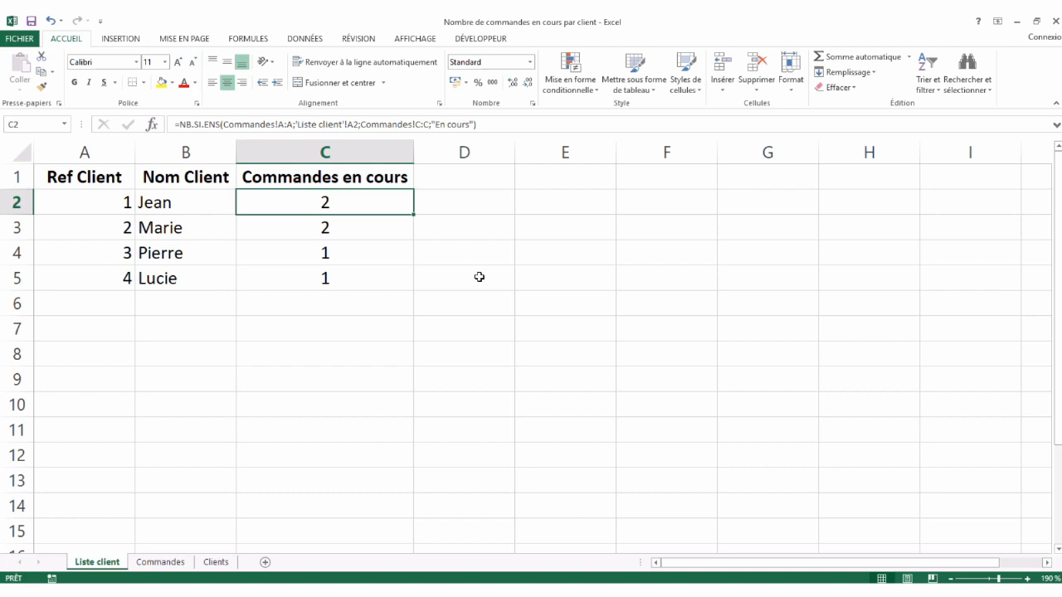
pyautogui.click(464, 179)
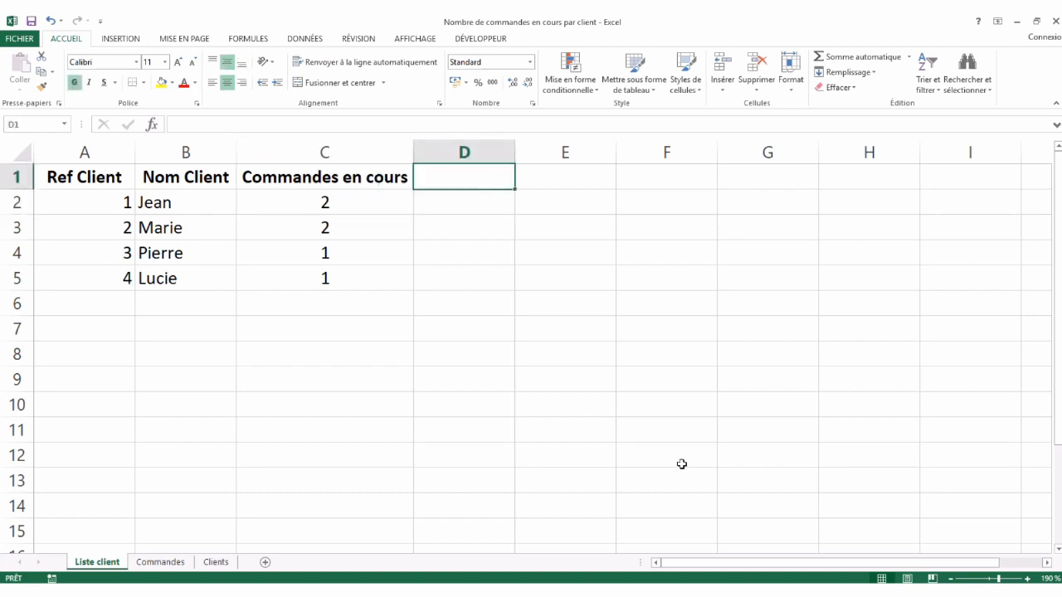
pyautogui.write('% Livré')
pyautogui.press('Return')
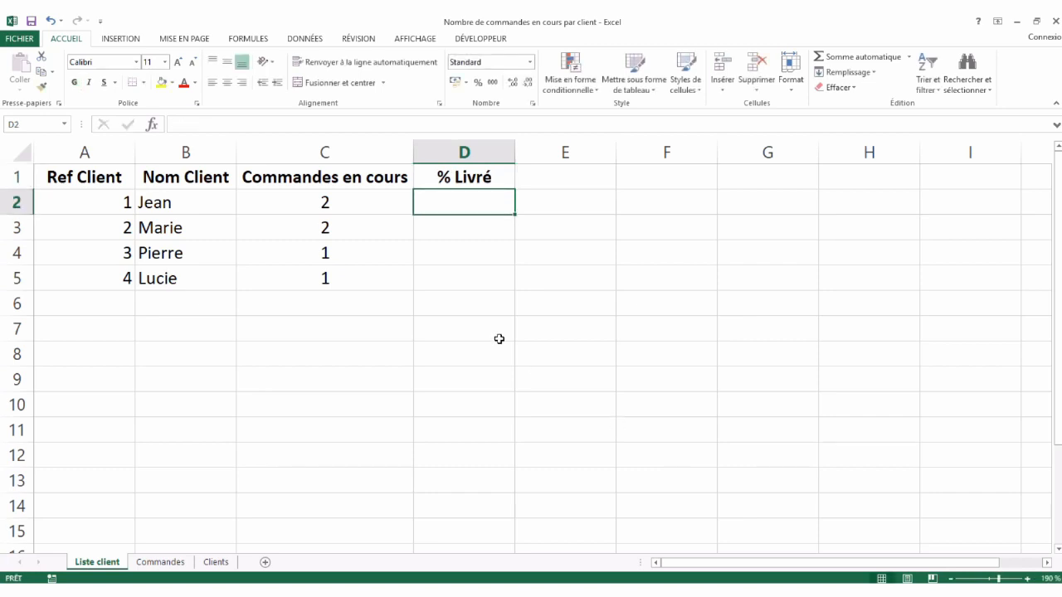
pyautogui.write('=')
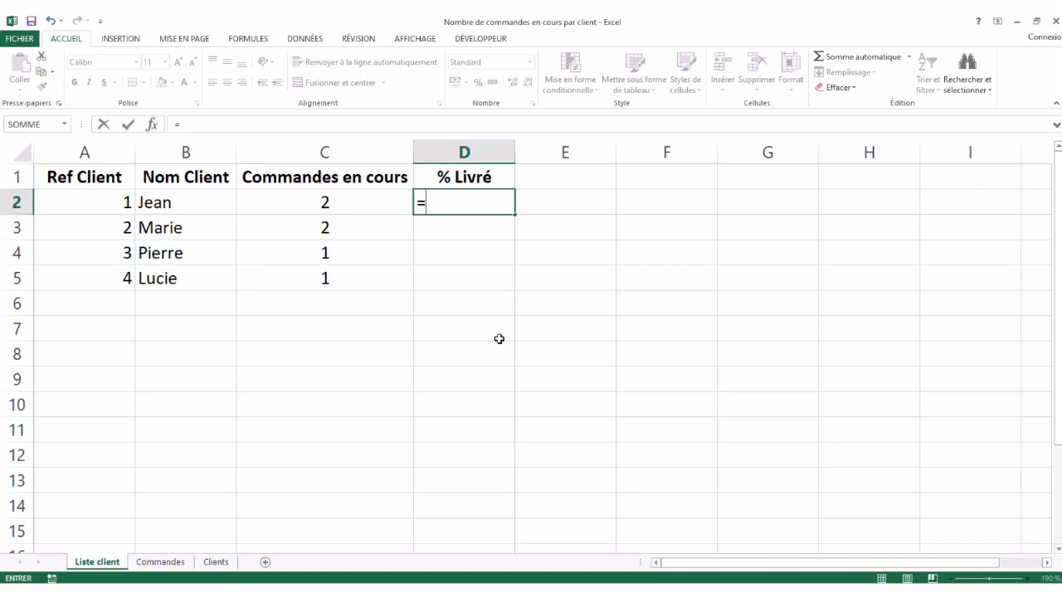
pyautogui.press('Escape')
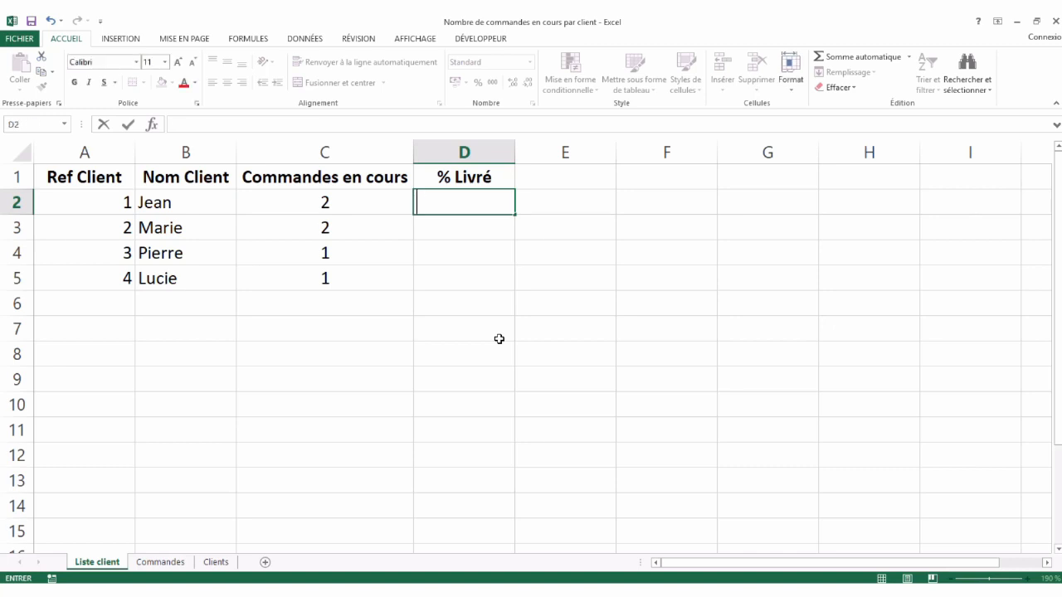
pyautogui.press('Down')
pyautogui.press('Up')
# Step: Copy the NB.SI.ENS formula text from C2 and paste it unchanged into D2
pyautogui.press('Left')
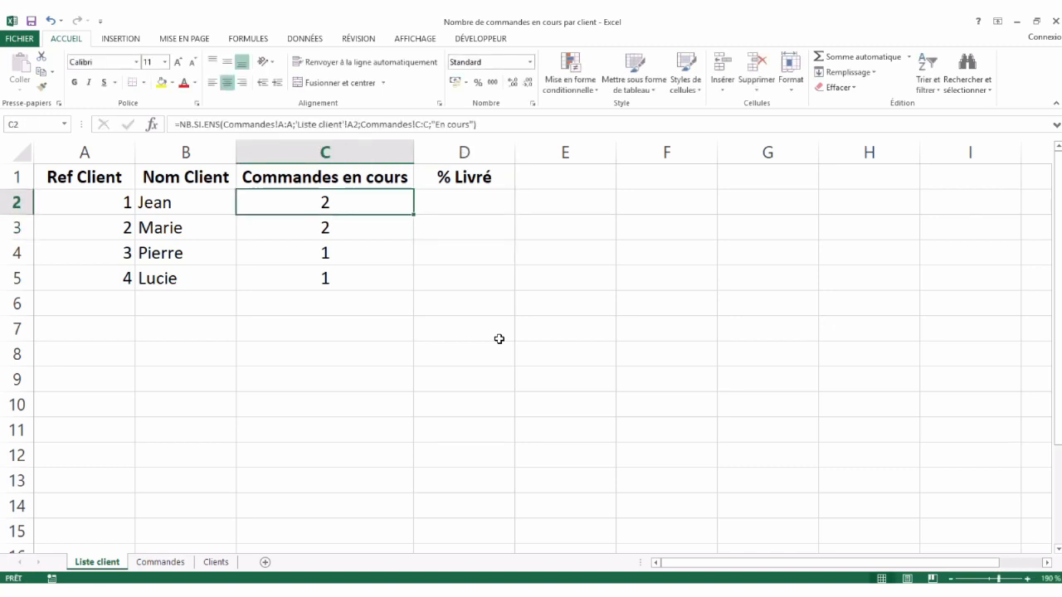
pyautogui.moveTo(496, 130); pyautogui.dragTo(165, 131)
pyautogui.hotkey('ctrl', 'c')
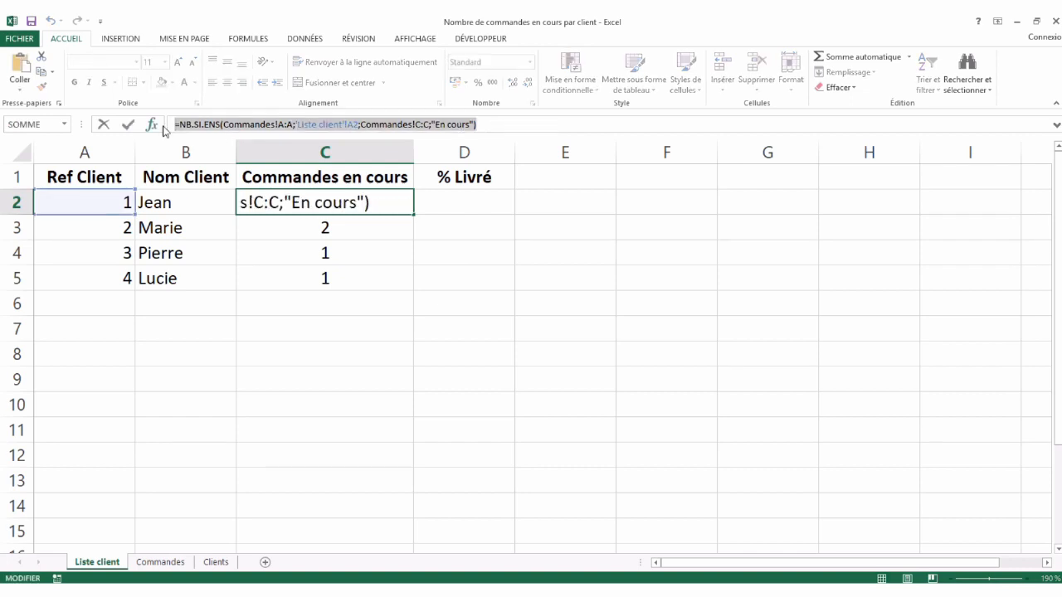
pyautogui.press('Tab')
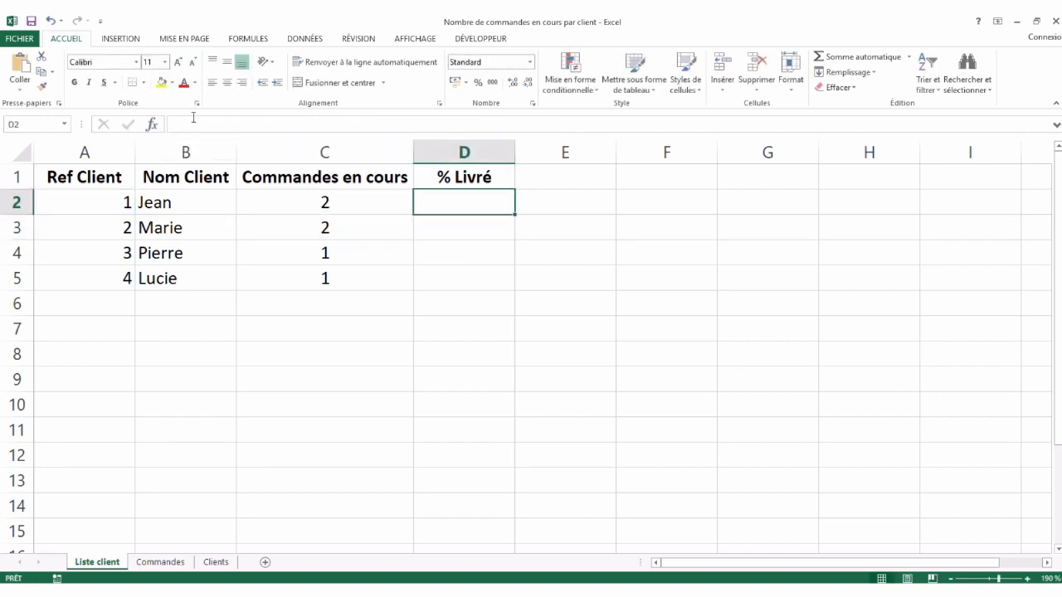
pyautogui.click(198, 124)
pyautogui.hotkey('ctrl', 'v')
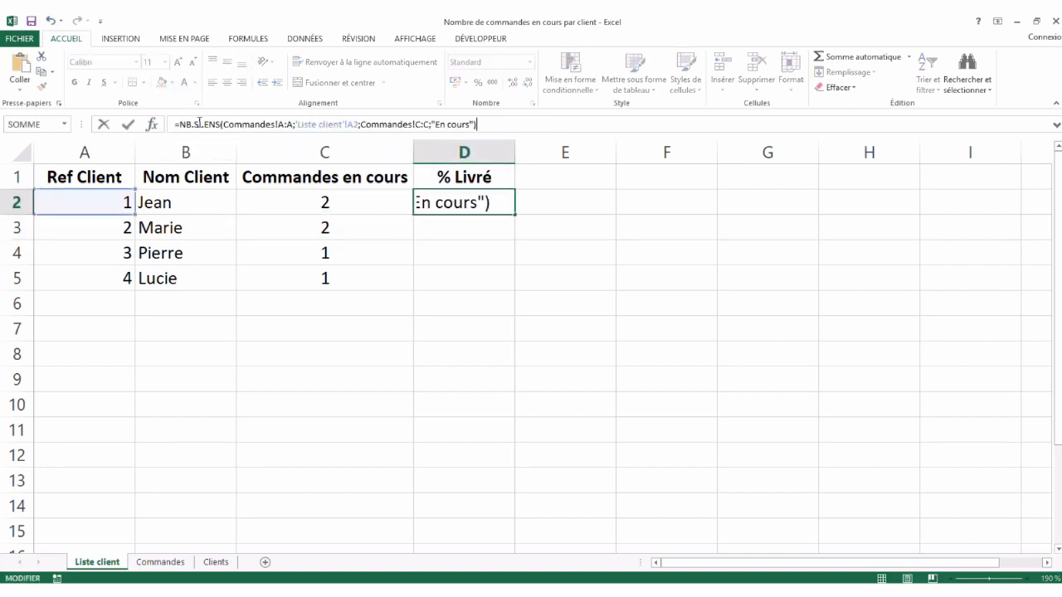
# Step: Replace the criterion "En cours" with "Livré" in the D2 formula and fill it down to D5
pyautogui.click(469, 124)
pyautogui.press('BackSpace')
pyautogui.press('BackSpace')
pyautogui.press('BackSpace')
pyautogui.press('BackSpace')
pyautogui.press('BackSpace')
pyautogui.press('BackSpace')
pyautogui.press('BackSpace')
pyautogui.press('BackSpace')
pyautogui.write('Livré')
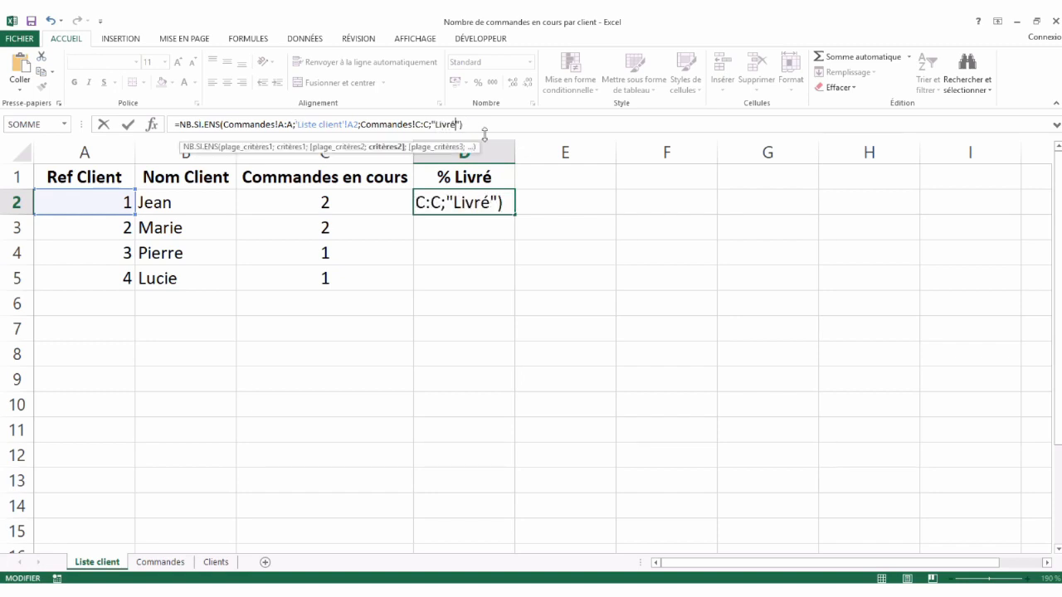
pyautogui.press('Return')
pyautogui.press('Up')
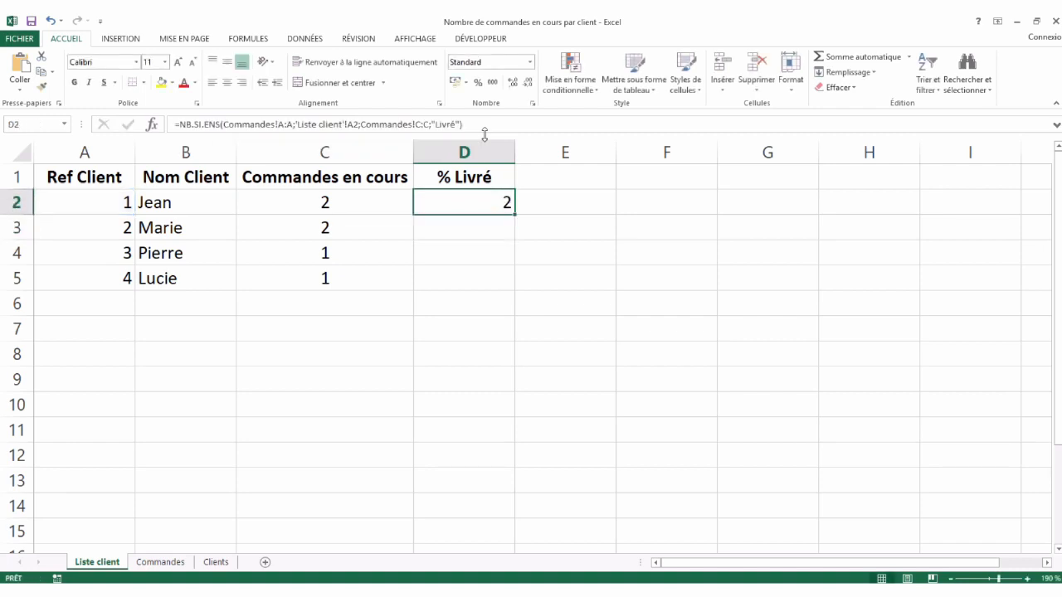
pyautogui.doubleClick(514, 215)
pyautogui.click(448, 295)
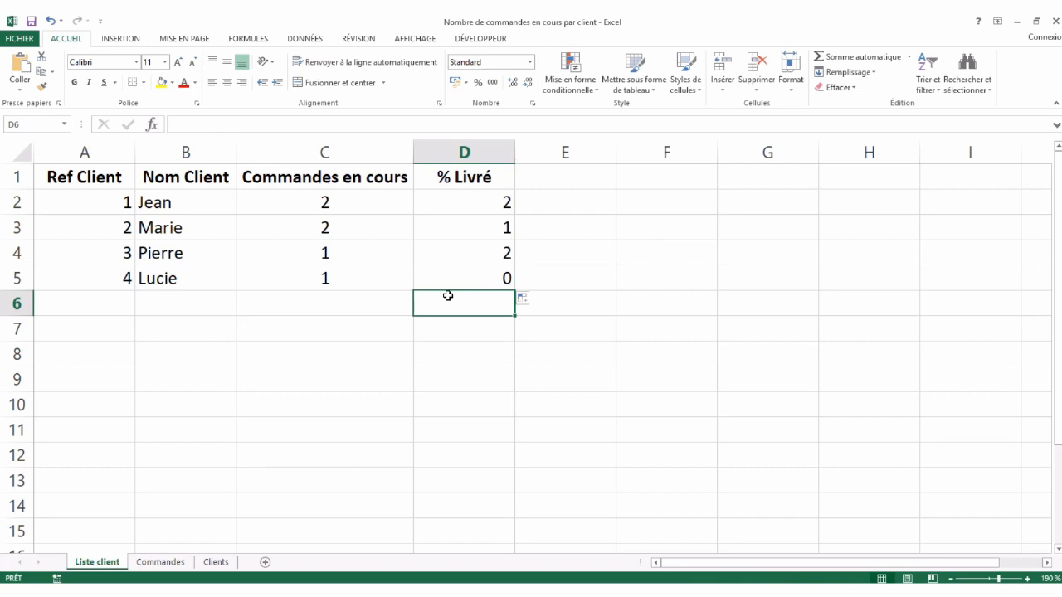
# Step: Append a division by NB.SI with the range Commandes!A:A to the D2 formula
pyautogui.click(462, 202)
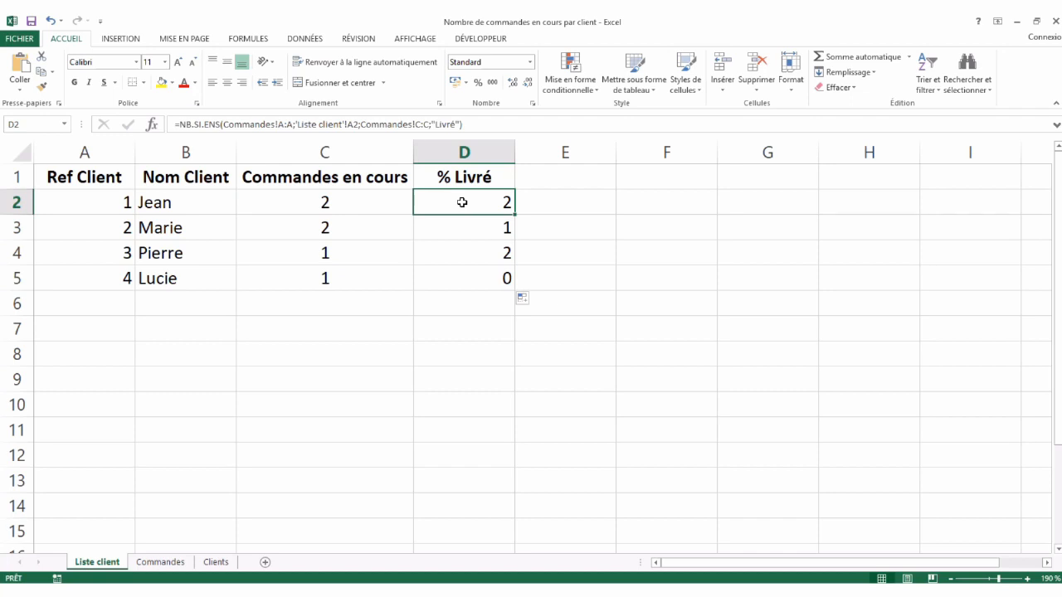
pyautogui.click(485, 124)
pyautogui.write('/')
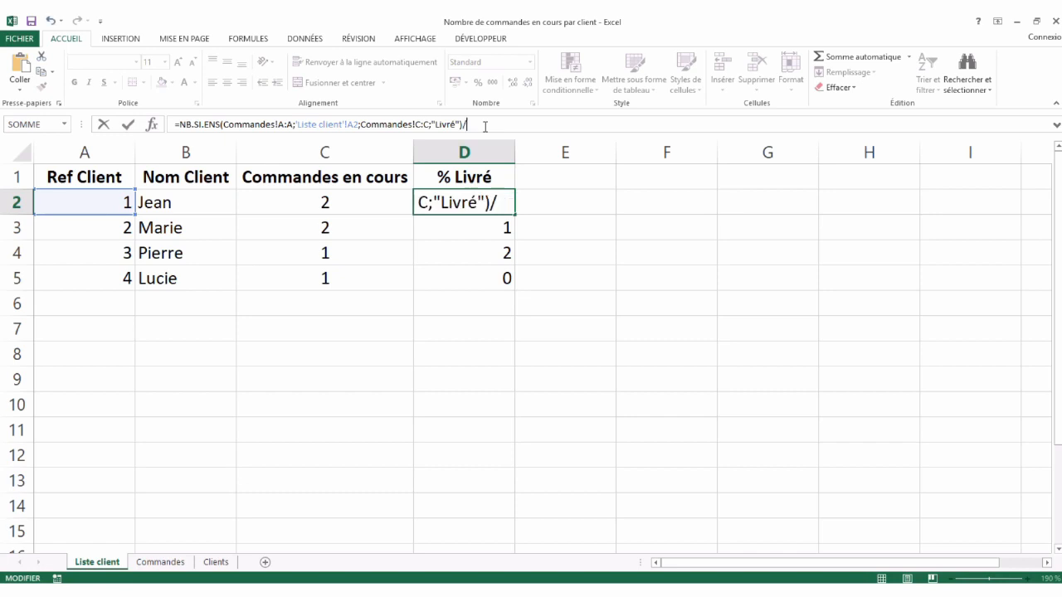
pyautogui.write('NB')
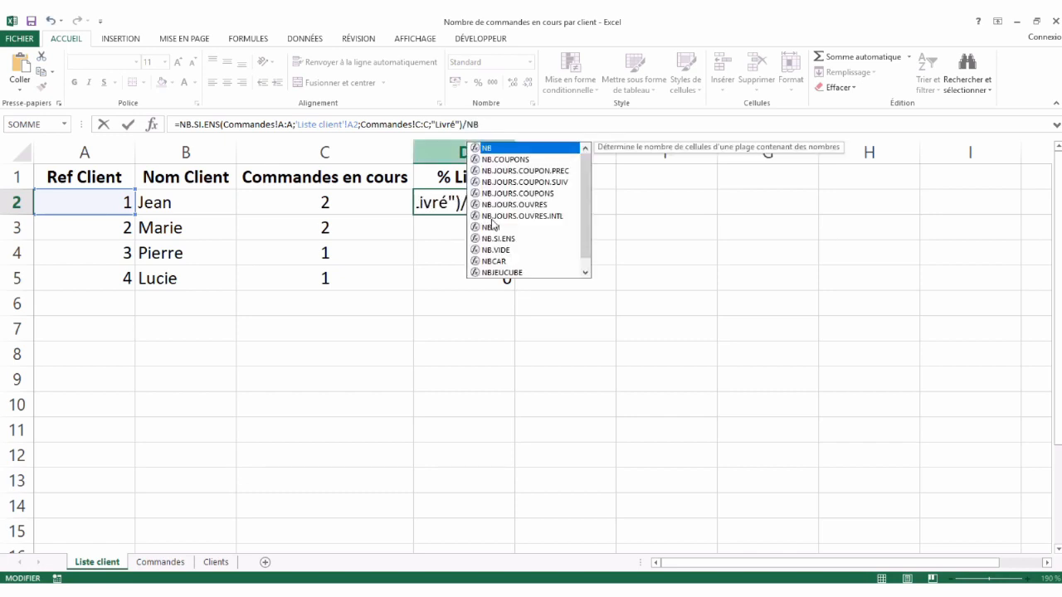
pyautogui.doubleClick(520, 229)
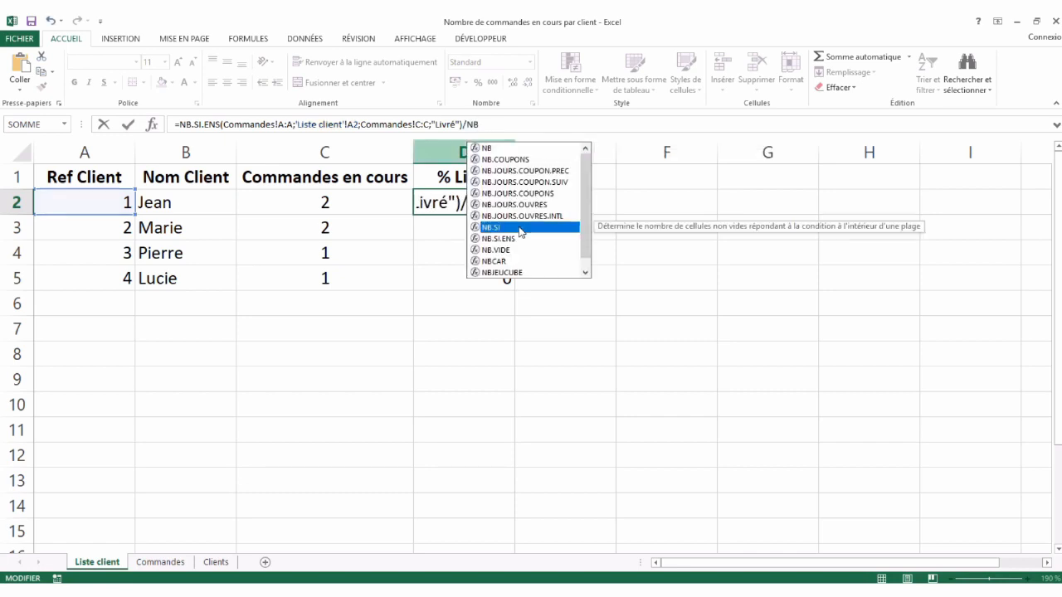
pyautogui.click(157, 565)
pyautogui.click(99, 152)
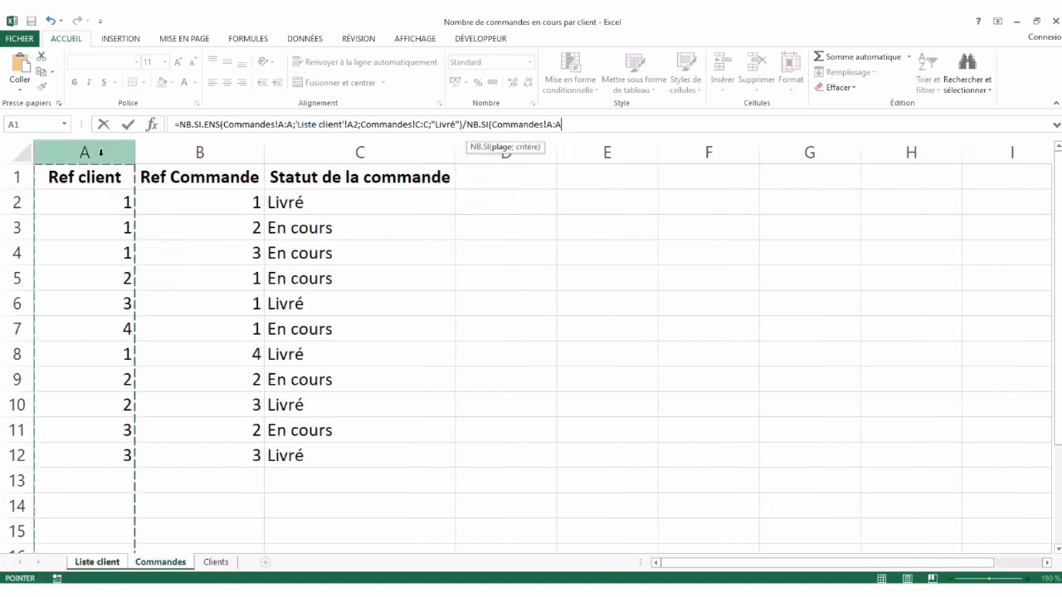
pyautogui.write(';')
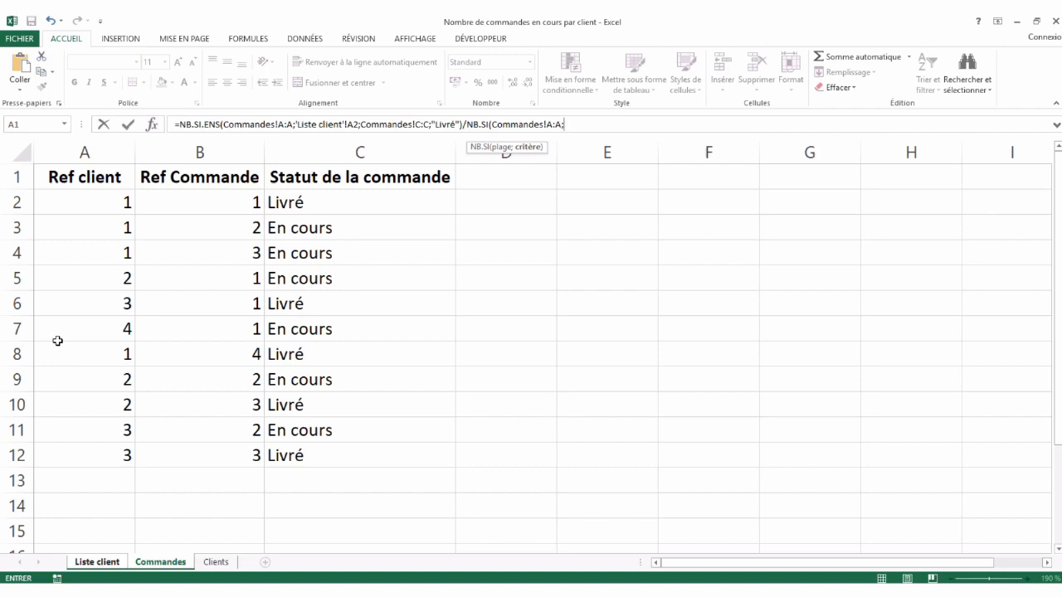
# Step: Complete the NB.SI divisor in D2 with the criterion 'Liste client'!A2 and validate the formula
pyautogui.click(100, 563)
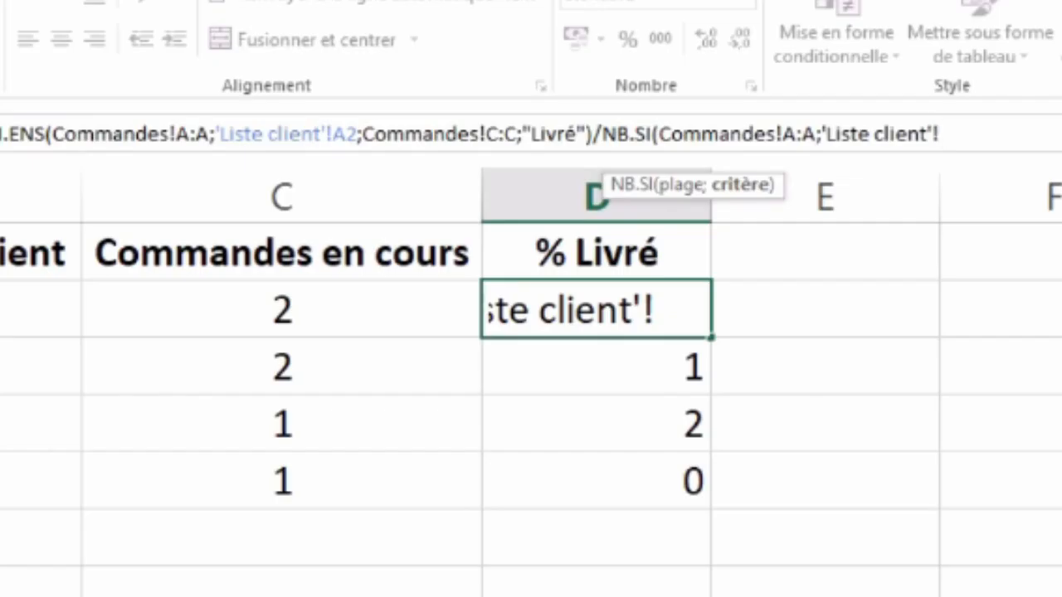
pyautogui.click(108, 202)
pyautogui.write(')')
pyautogui.press('Return')
pyautogui.press('Up')
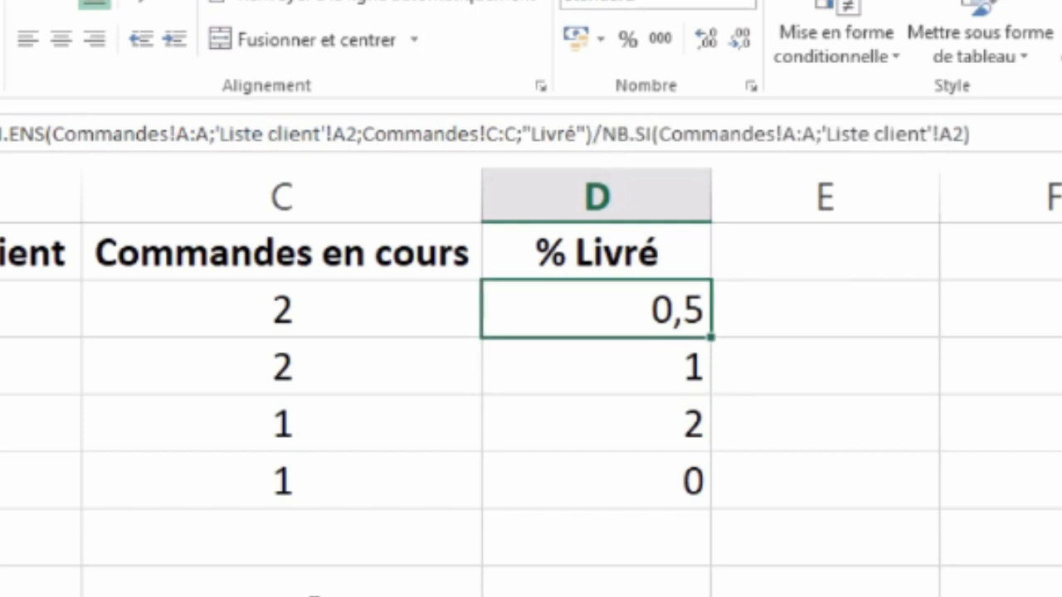
# Step: Format D2 as a percentage and fill its formula down to D5
pyautogui.click(628, 39)
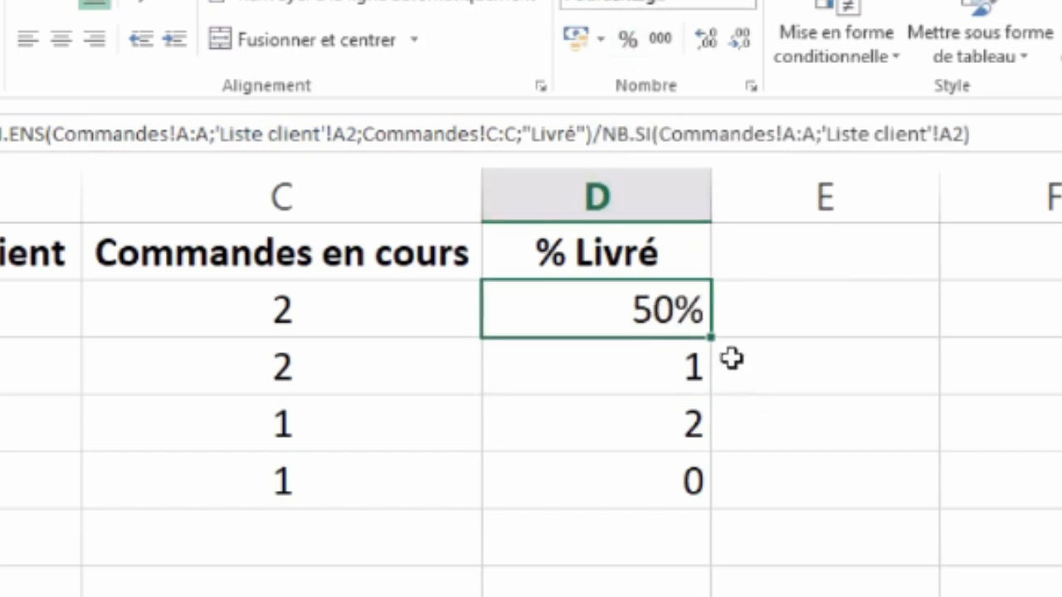
pyautogui.doubleClick(712, 338)
pyautogui.click(431, 572)
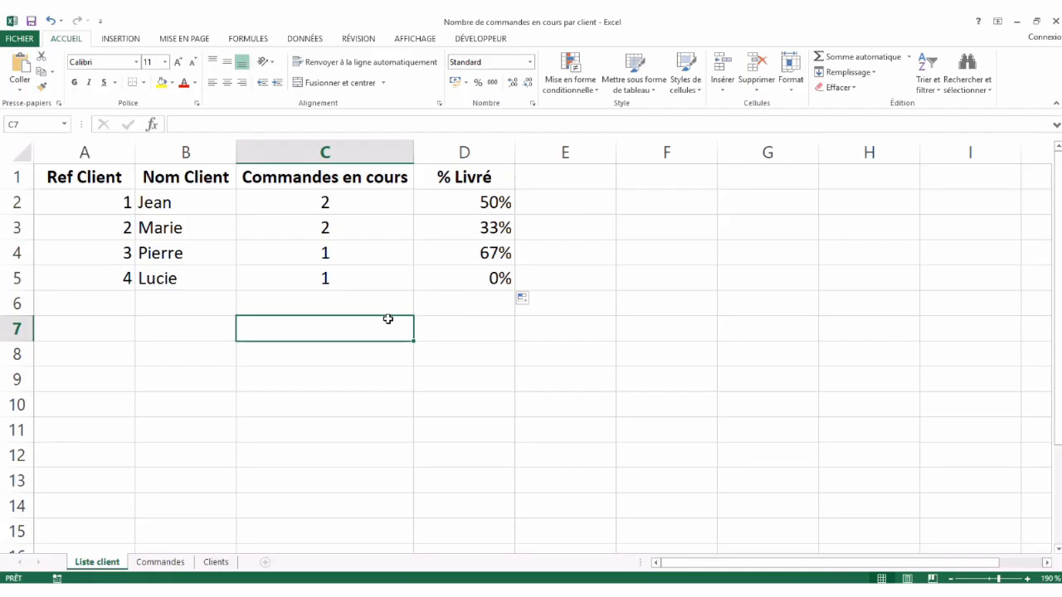
pyautogui.click(351, 301)
# Step: Check client 1's delivered percentage in D2 against that client's order rows in the Commandes sheet
pyautogui.click(410, 208)
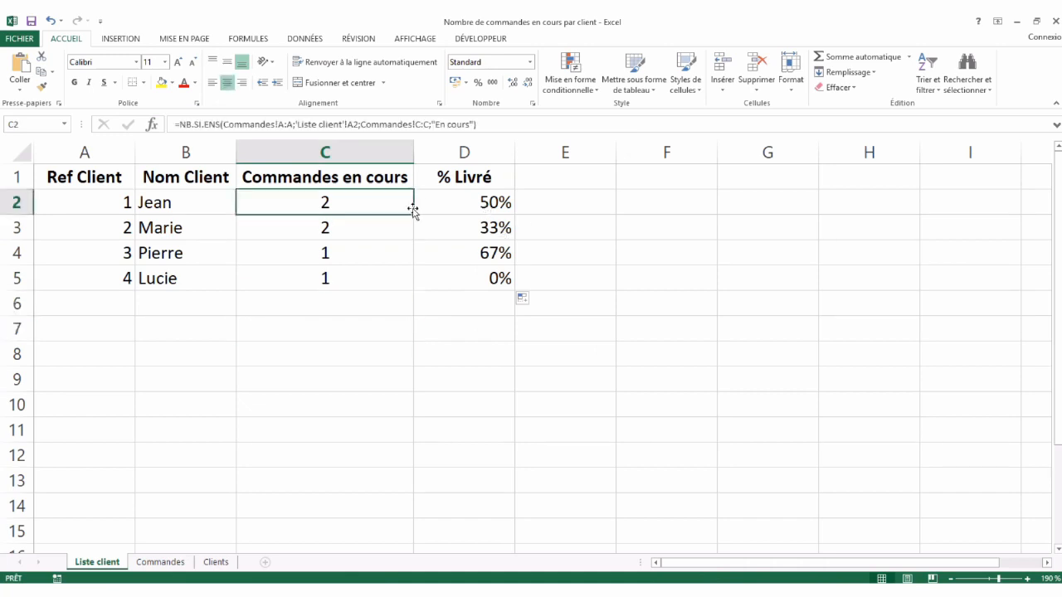
pyautogui.click(442, 204)
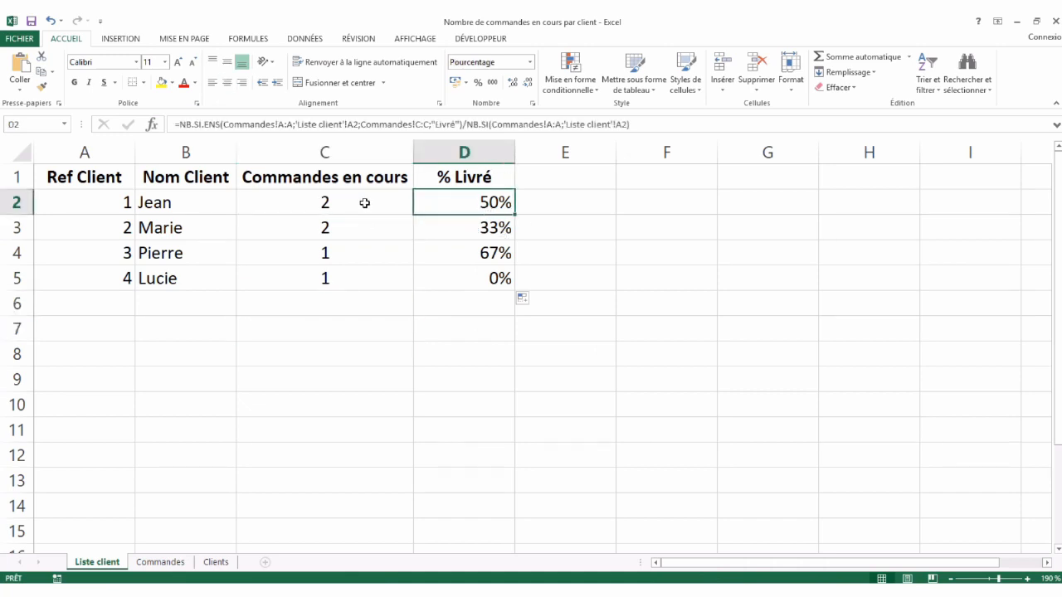
pyautogui.click(160, 562)
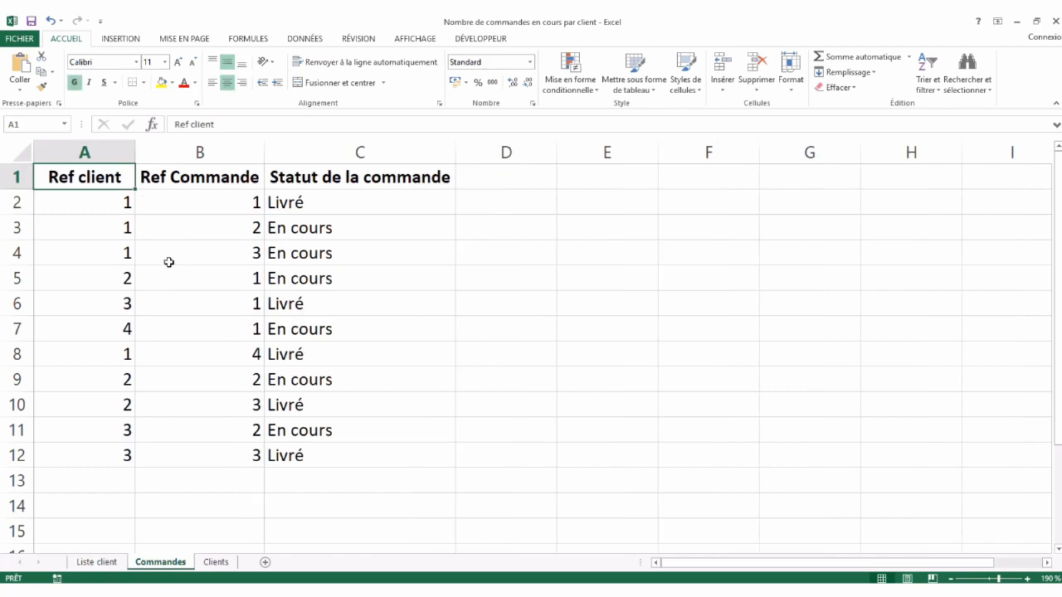
pyautogui.click(298, 208)
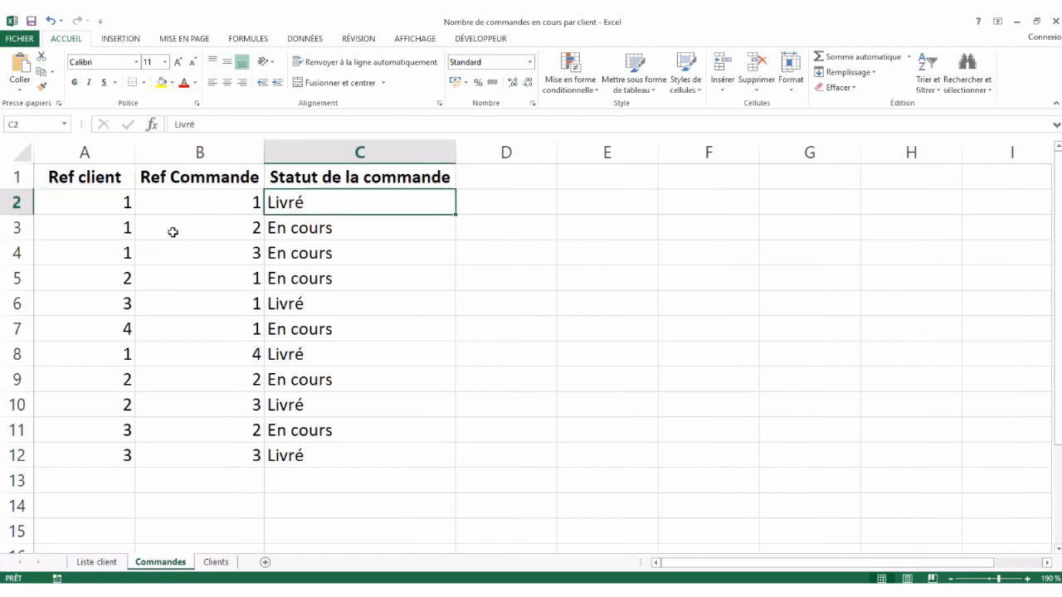
pyautogui.moveTo(107, 201); pyautogui.dragTo(309, 238)
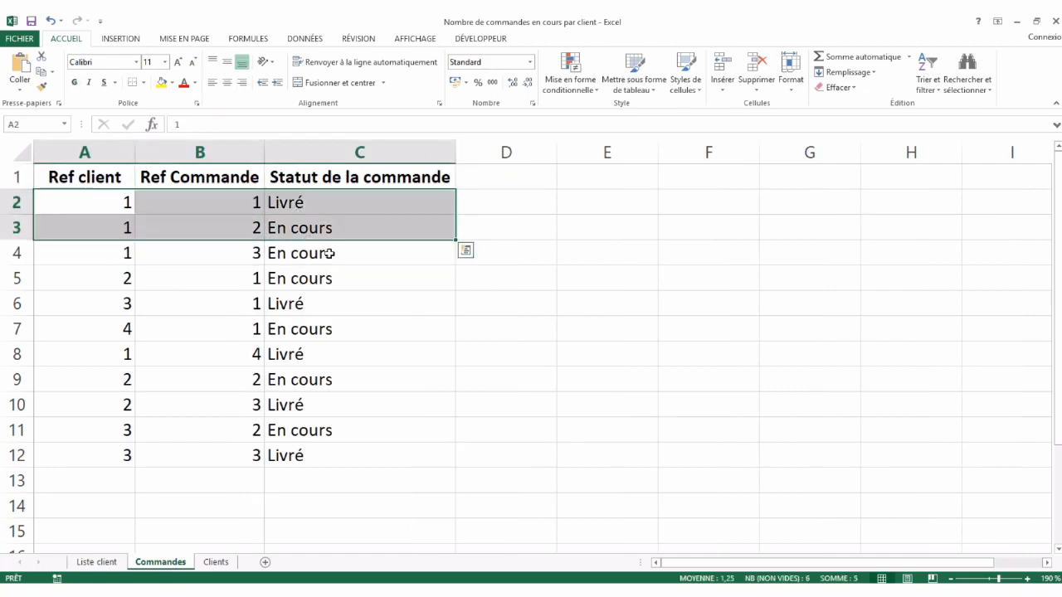
pyautogui.keyDown('shift'); pyautogui.click(331, 251); pyautogui.keyUp('shift')
pyautogui.moveTo(99, 352); pyautogui.dragTo(314, 355)
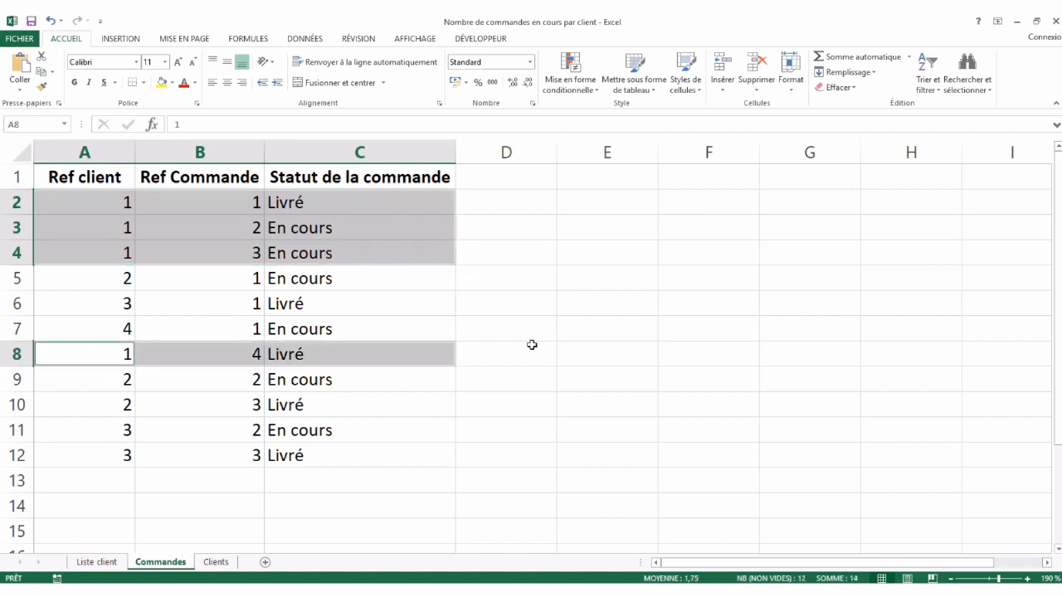
pyautogui.click(202, 286)
pyautogui.click(96, 561)
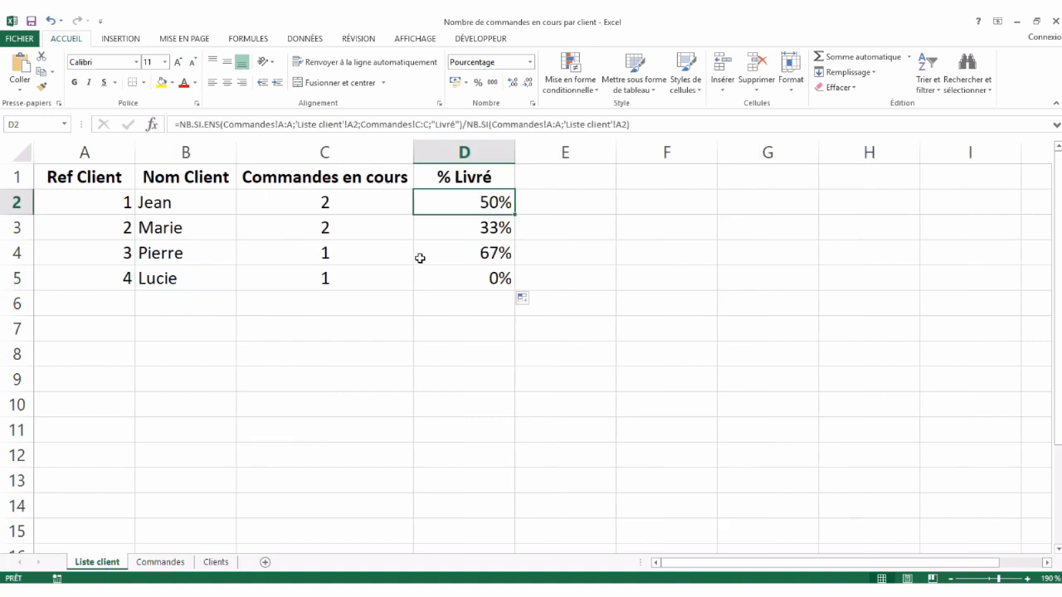
# Step: Review the C2 formula of the Liste client sheet alongside the client references in the Commandes sheet
pyautogui.click(341, 204)
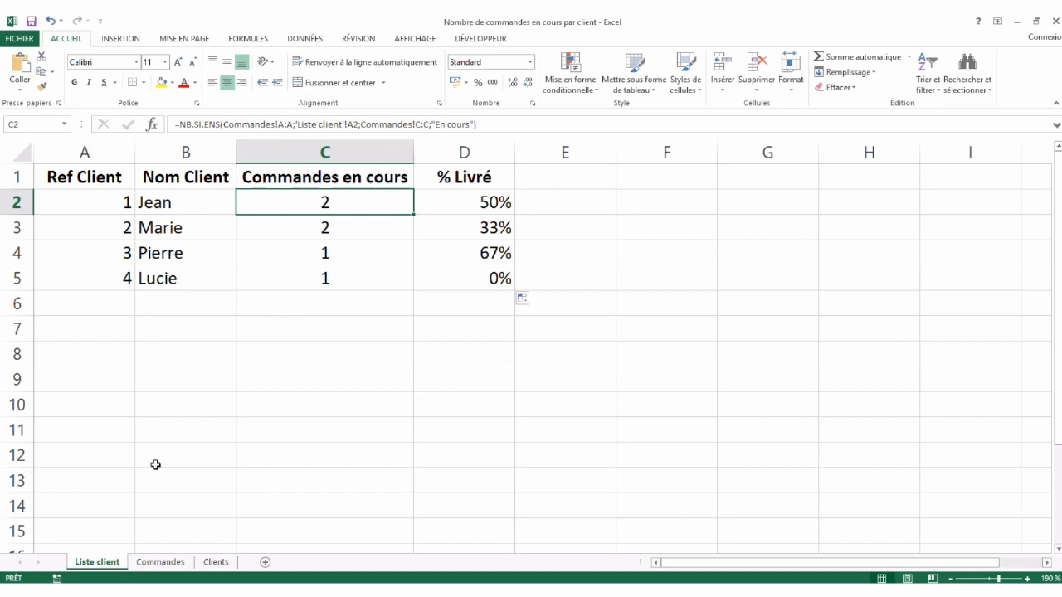
pyautogui.click(155, 562)
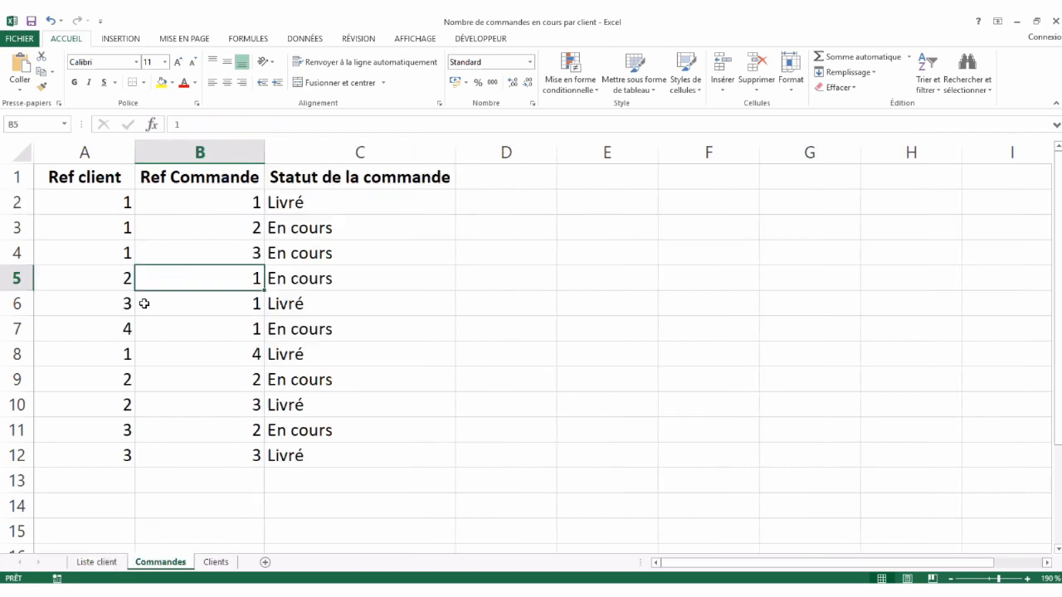
pyautogui.click(87, 201)
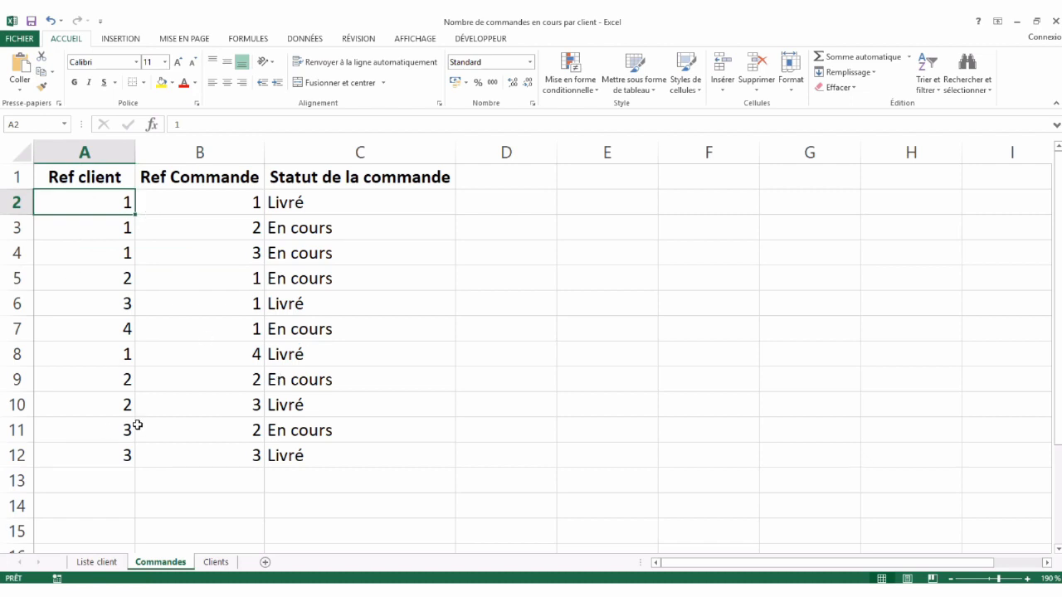
pyautogui.click(97, 562)
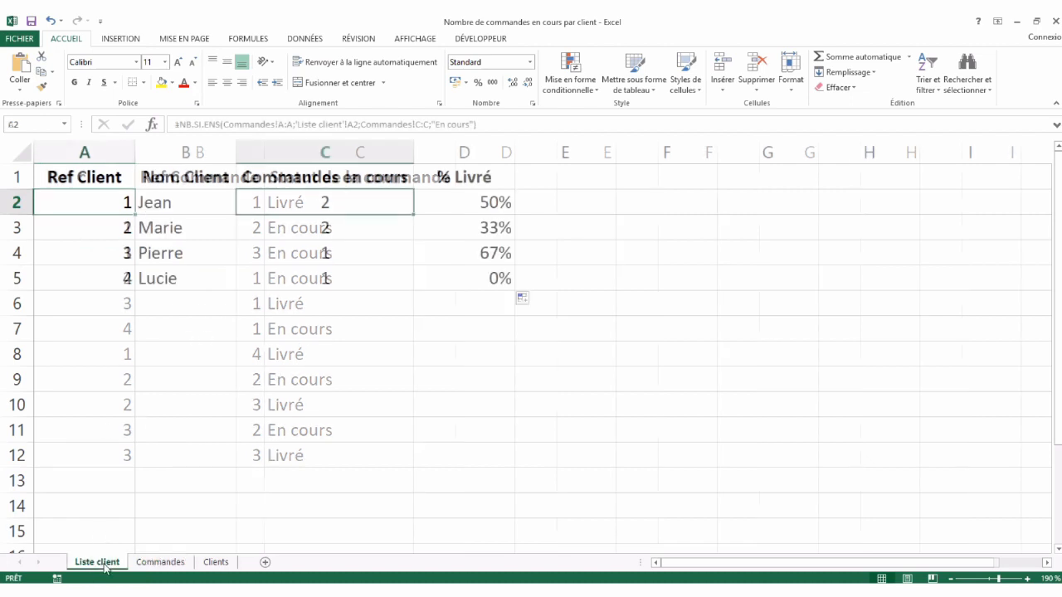
pyautogui.click(250, 324)
pyautogui.click(249, 304)
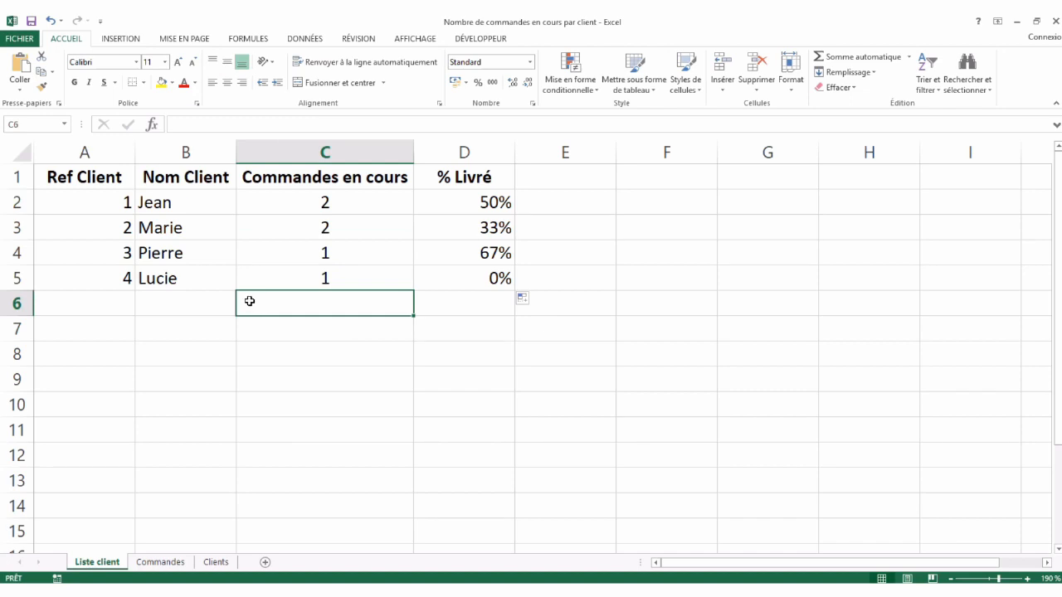
pyautogui.click(271, 209)
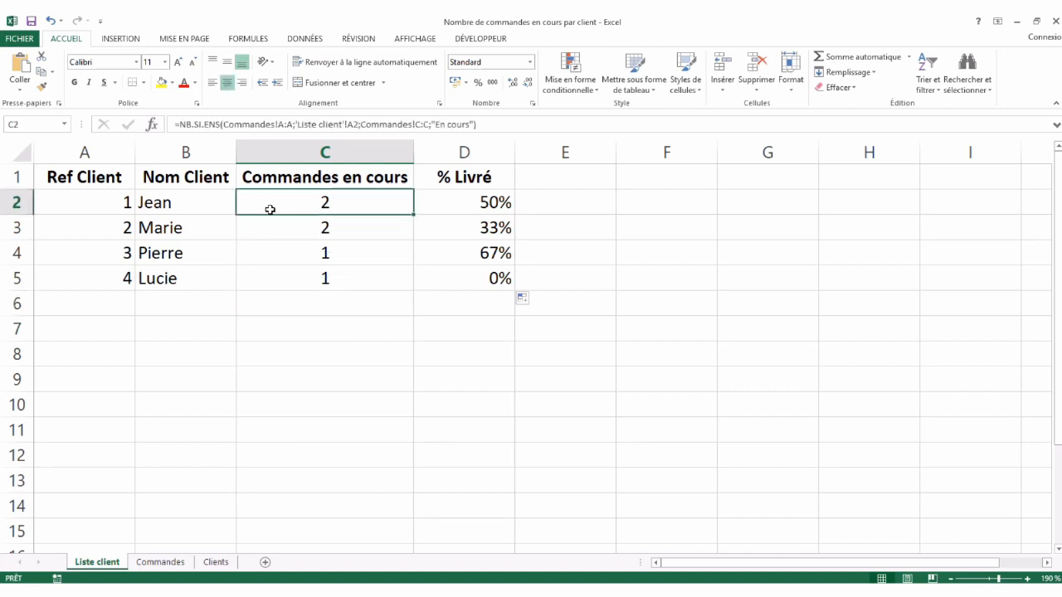